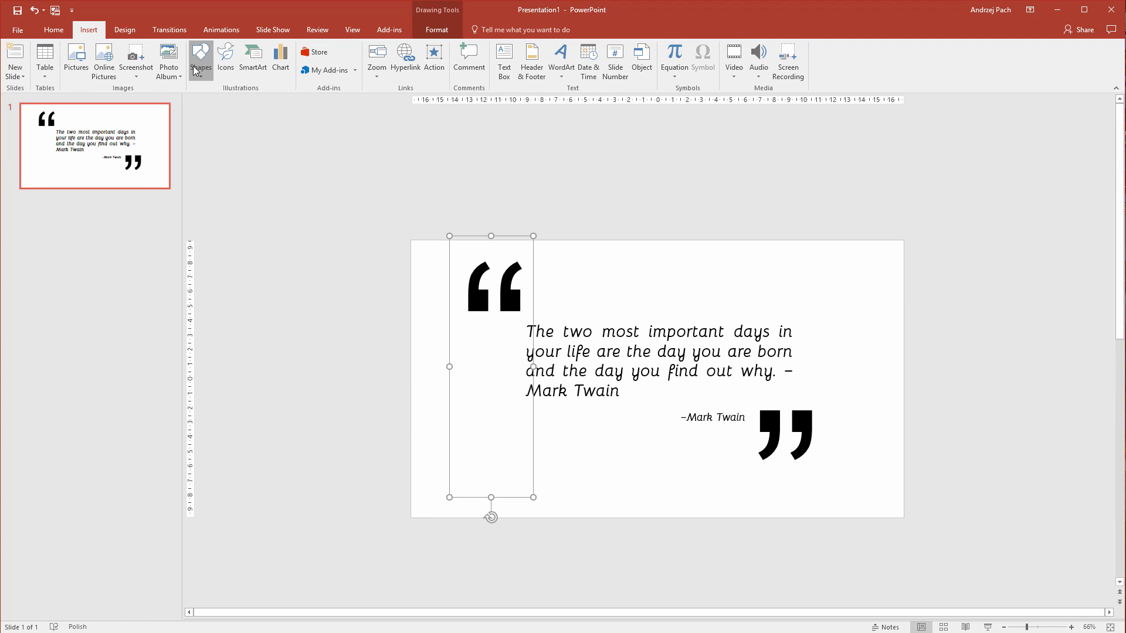
Draw a large half-frame across the slide and give it a green-teal custom fill.
{"action": "left_click", "coordinate": [196, 70]}
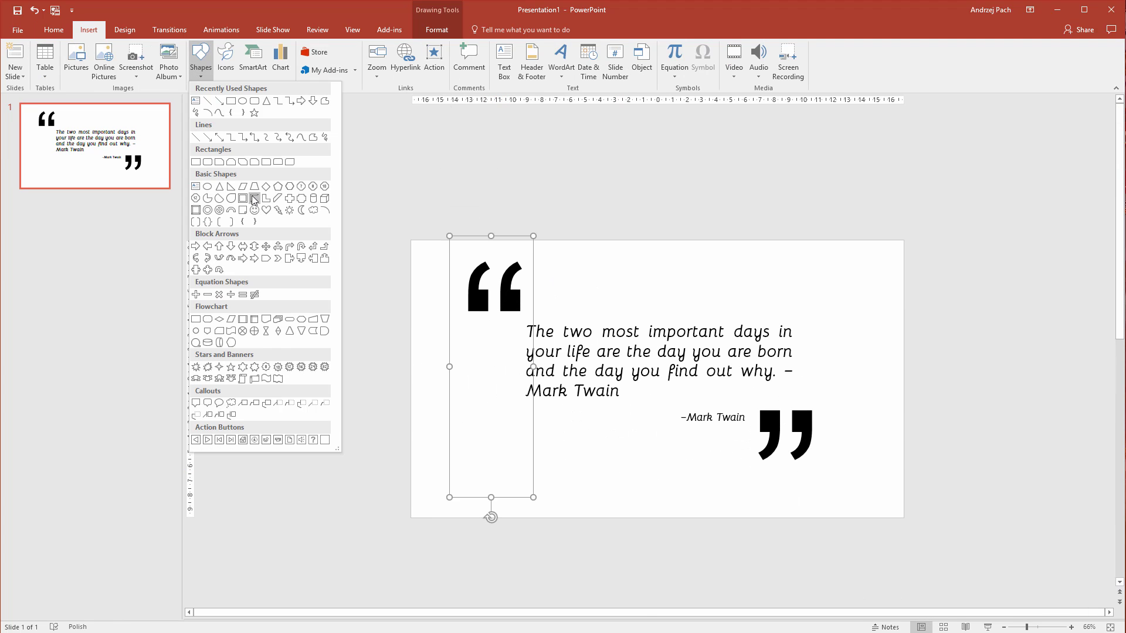
{"action": "left_click", "coordinate": [256, 206]}
{"action": "left_click_drag", "start_coordinate": [564, 275], "coordinate": [901, 490]}
{"action": "left_click", "coordinate": [421, 47]}
{"action": "left_click", "coordinate": [444, 166]}
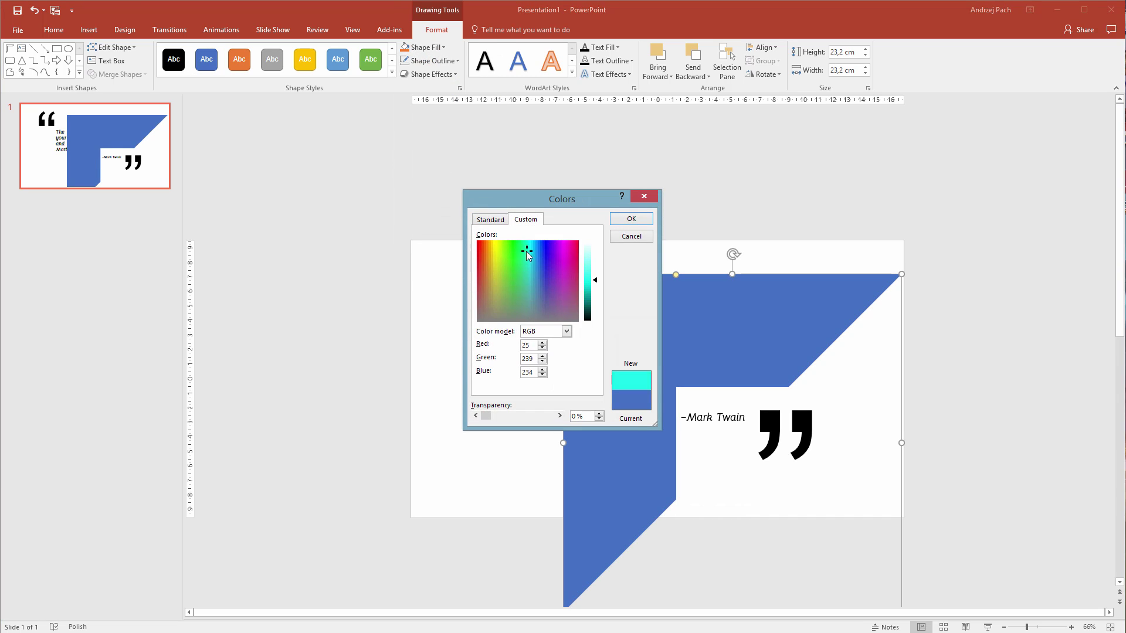
{"action": "left_click", "coordinate": [505, 250]}
{"action": "left_click", "coordinate": [631, 218]}
Thin both arms of the half-frame and change its fill to a softer teal.
{"action": "left_click_drag", "start_coordinate": [676, 274], "coordinate": [565, 275]}
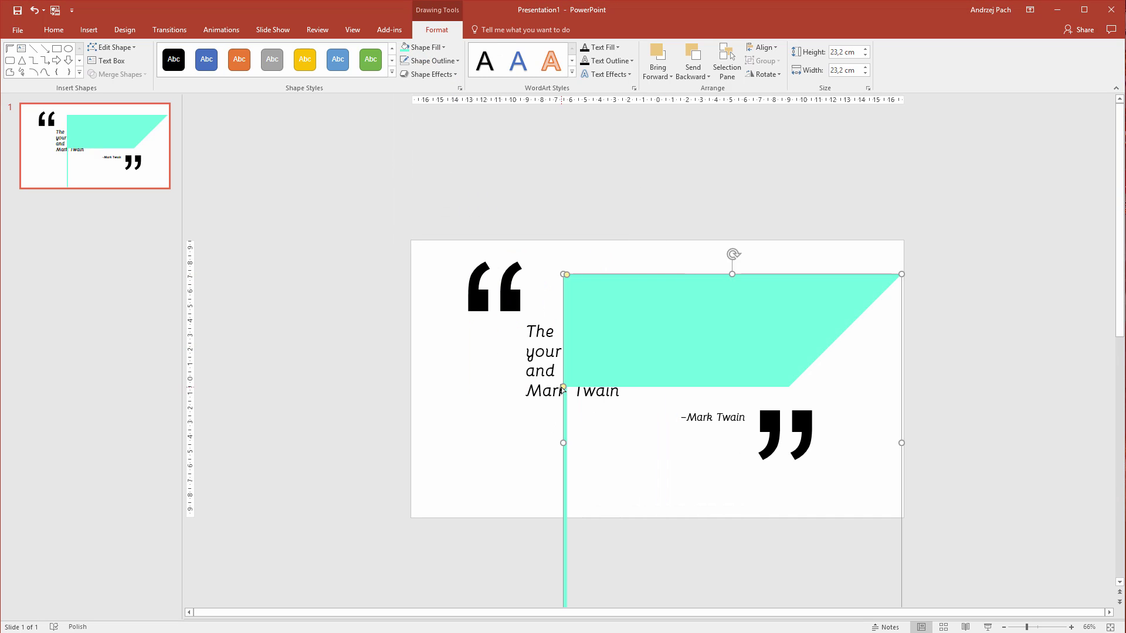
{"action": "left_click_drag", "start_coordinate": [563, 388], "coordinate": [563, 277]}
{"action": "left_click", "coordinate": [421, 47]}
{"action": "left_click", "coordinate": [444, 166]}
{"action": "left_click", "coordinate": [527, 272]}
{"action": "left_click", "coordinate": [631, 218]}
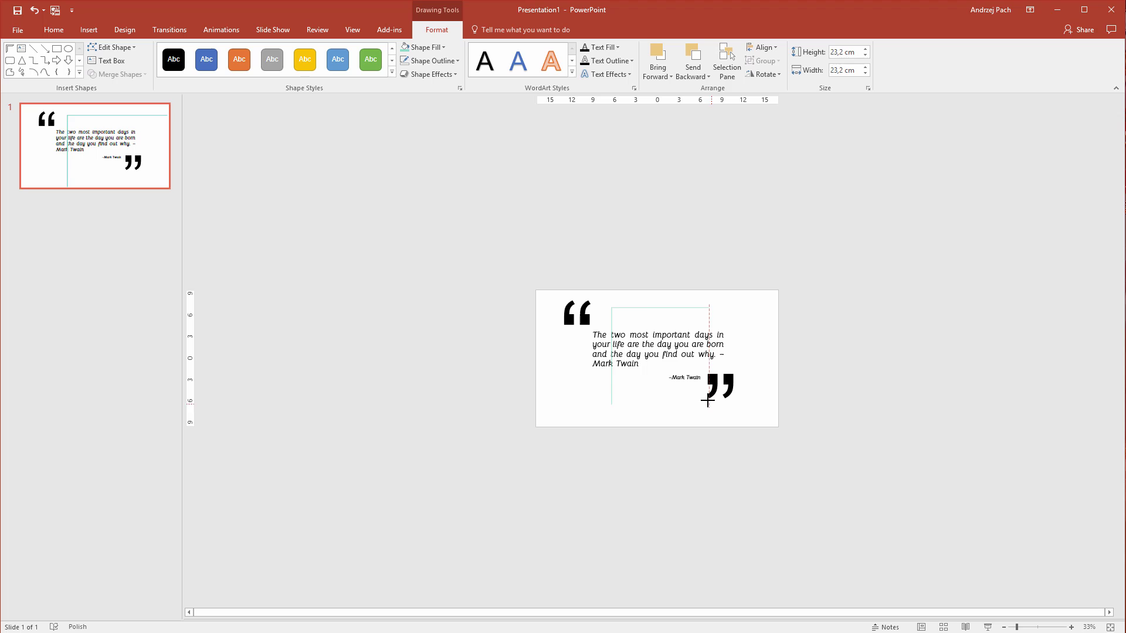
Narrow the quote box, delete the duplicate author name, and make the quote text grey.
{"action": "scroll", "coordinate": [626, 307], "scroll_direction": "up", "scroll_amount": 3}
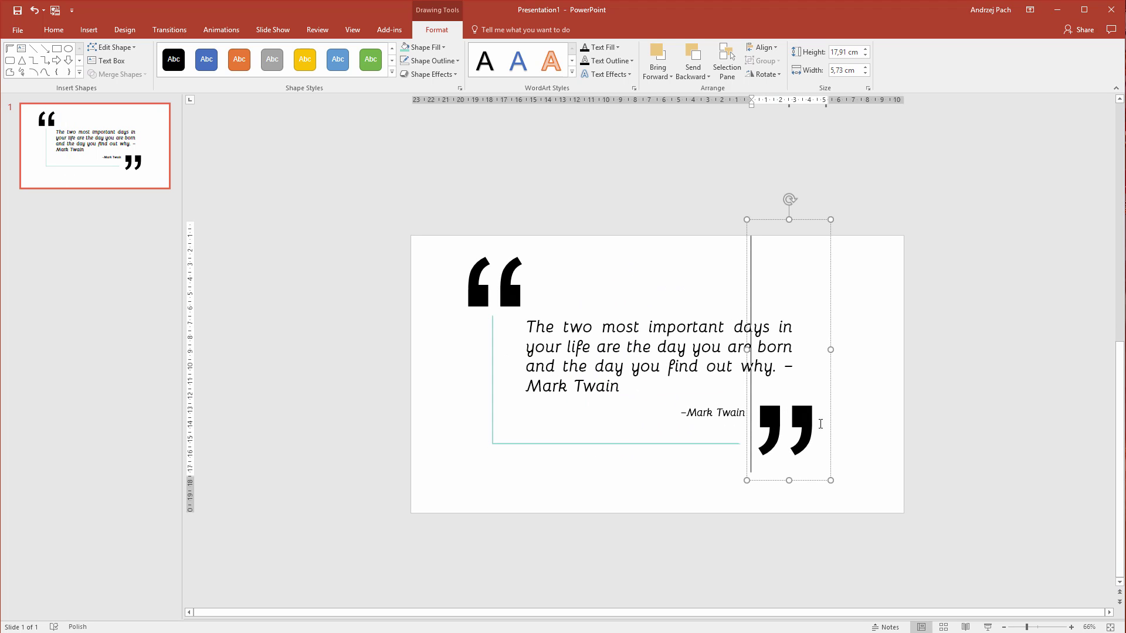
{"action": "left_click_drag", "start_coordinate": [797, 357], "coordinate": [761, 357]}
{"action": "key", "text": "BackSpace"}
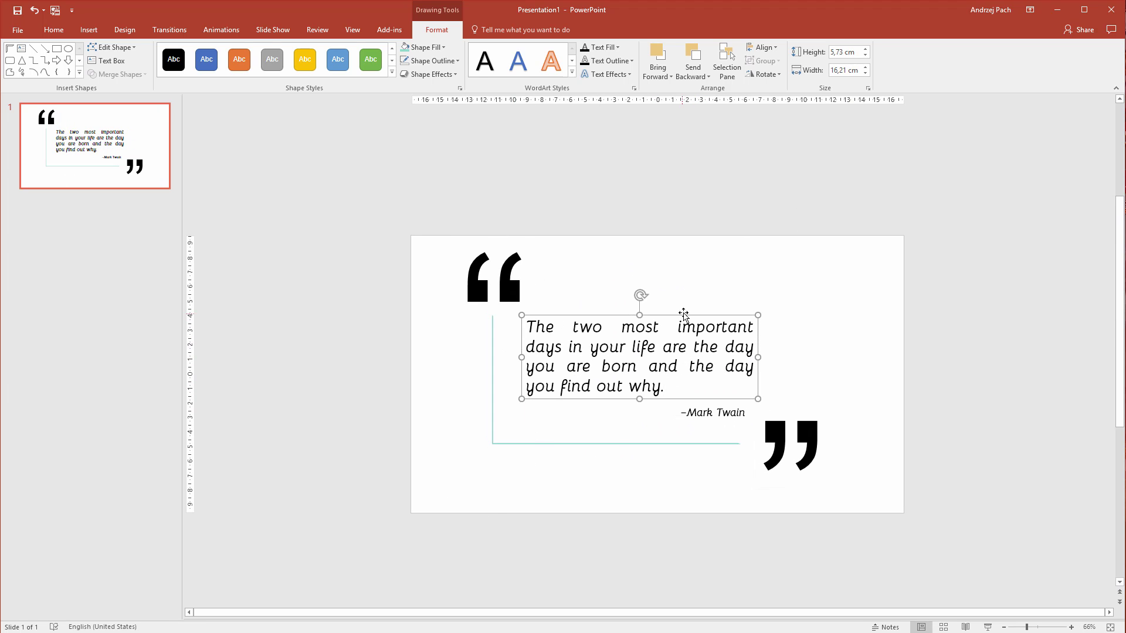
{"action": "left_click", "coordinate": [684, 315]}
{"action": "left_click", "coordinate": [599, 47]}
{"action": "left_click", "coordinate": [589, 109]}
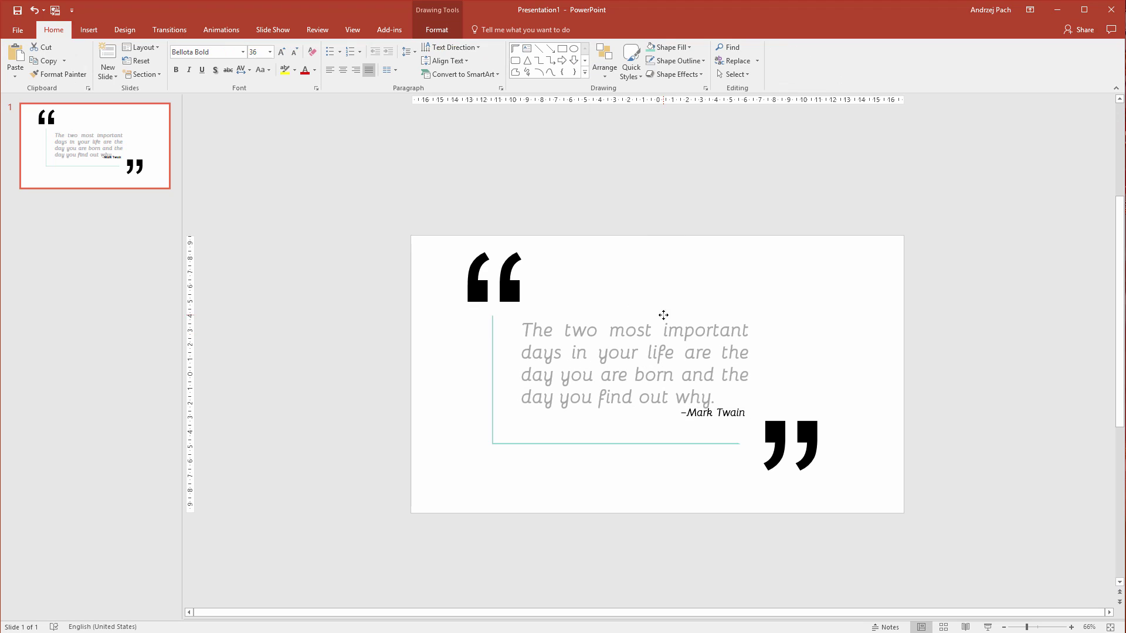
Enter the subtitle 'Writer & humorist' and move the quote box down and right.
{"action": "type", "text": "Writer & humorist"}
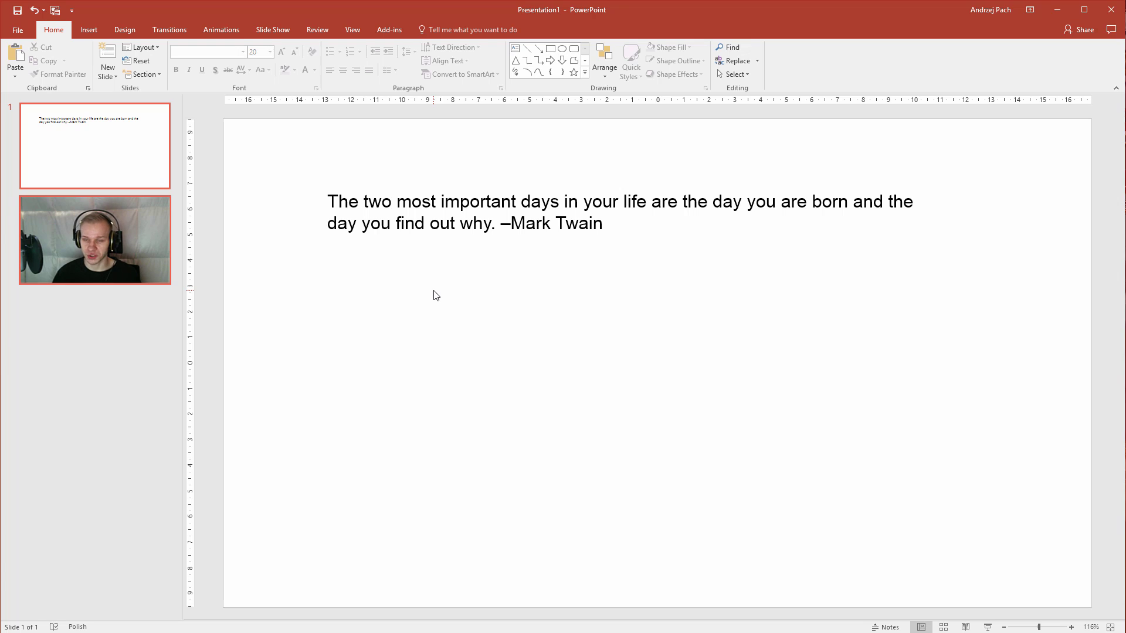
{"action": "left_click", "coordinate": [553, 227]}
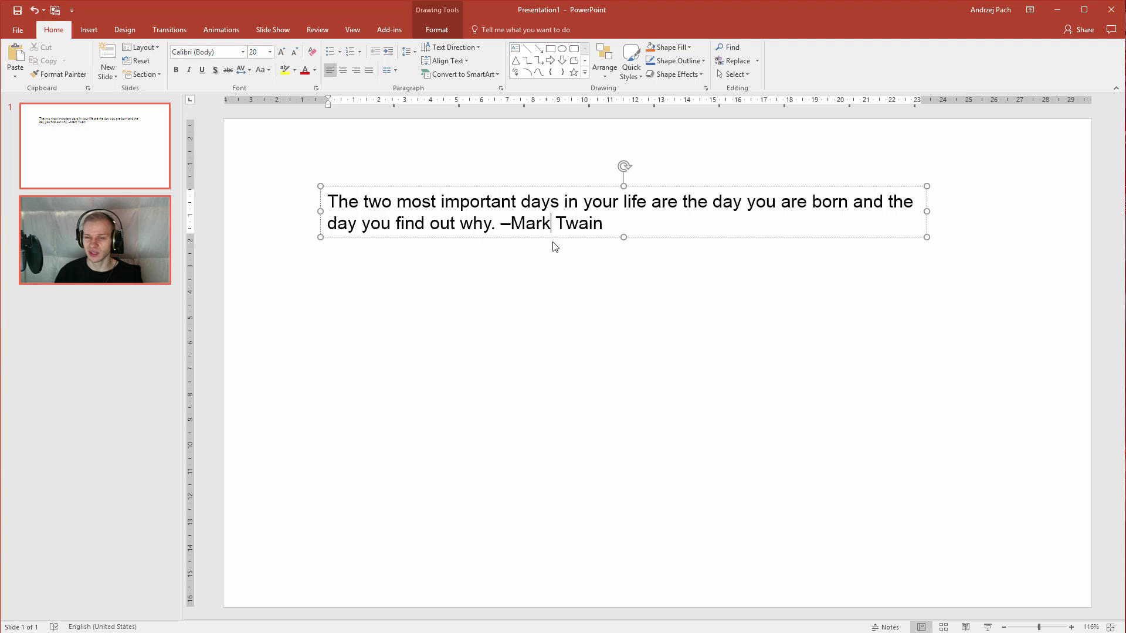
{"action": "left_click_drag", "start_coordinate": [553, 239], "coordinate": [572, 295]}
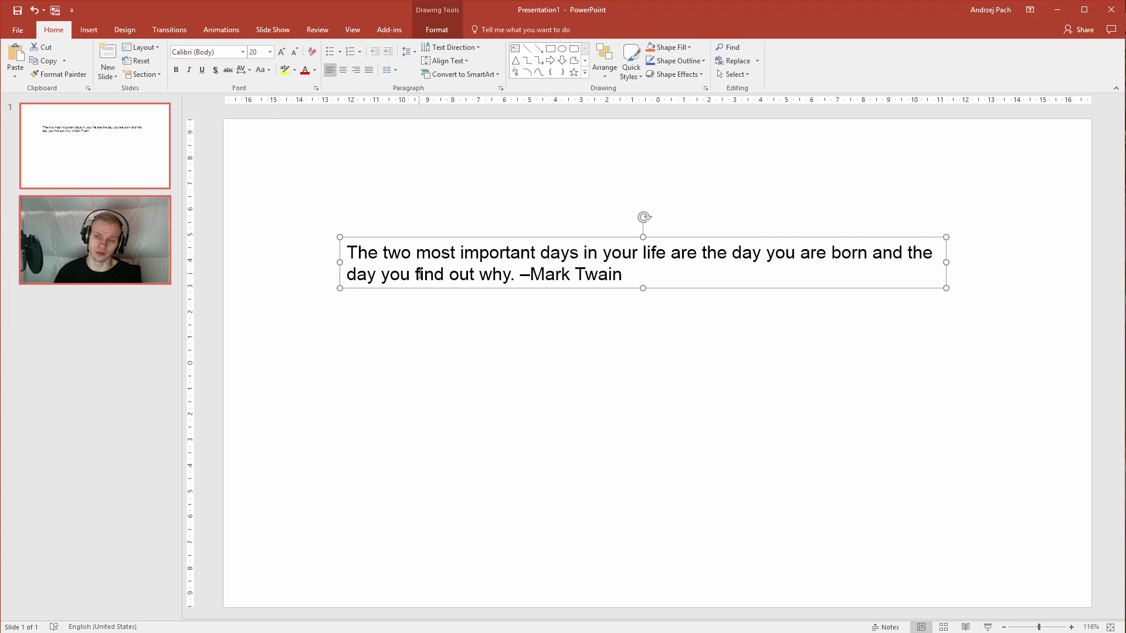
Narrow the quote box so the quote wraps after 'the day you'.
{"action": "left_click_drag", "start_coordinate": [419, 274], "coordinate": [455, 276]}
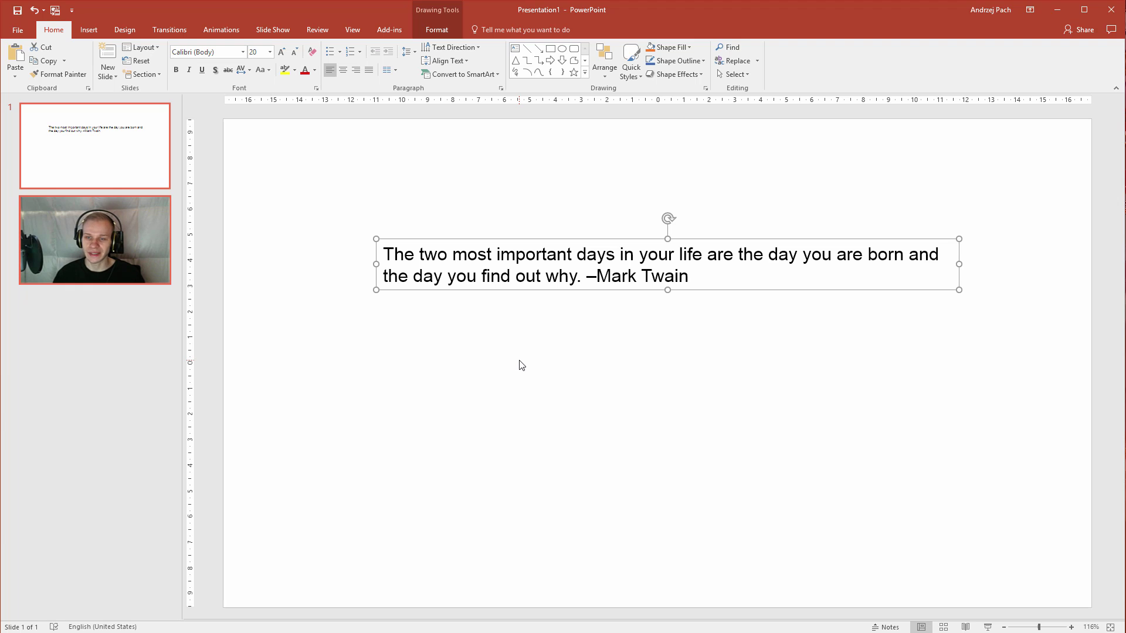
{"action": "left_click", "coordinate": [521, 366]}
{"action": "left_click", "coordinate": [558, 276]}
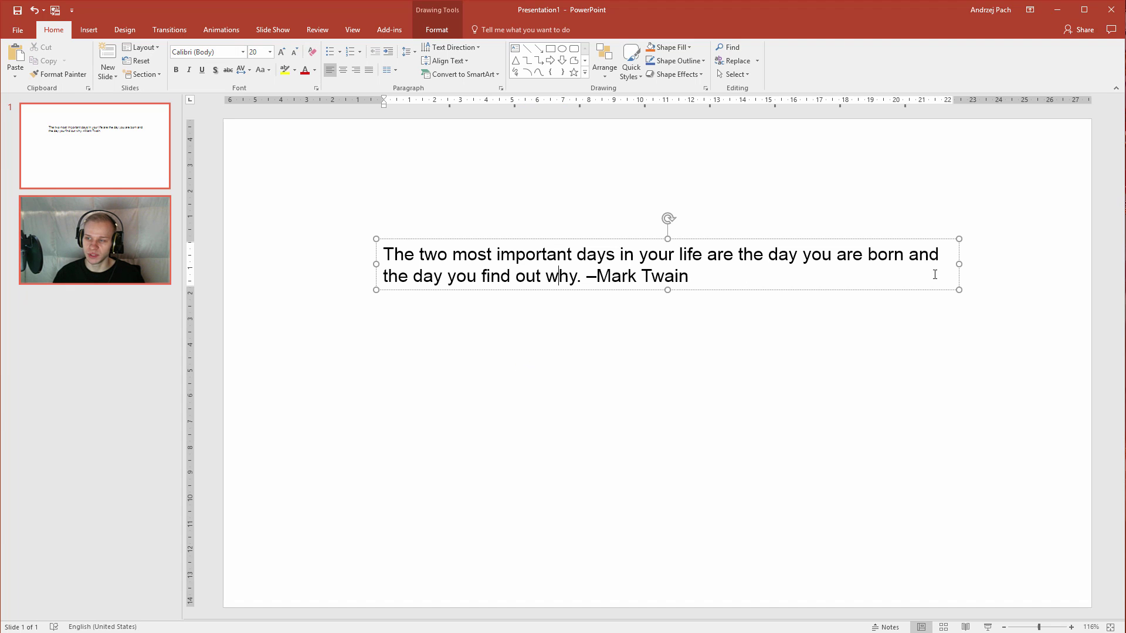
{"action": "left_click_drag", "start_coordinate": [952, 265], "coordinate": [870, 262]}
{"action": "left_click", "coordinate": [830, 331]}
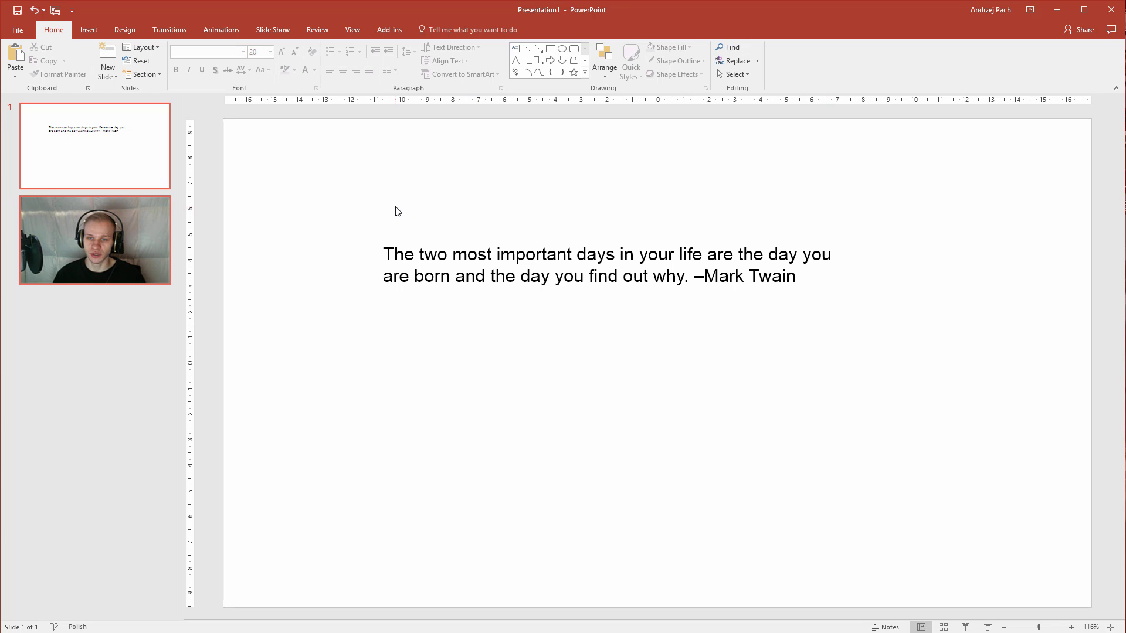
Duplicate the quote box at the top of the slide and replace its text with „”.
{"action": "left_click", "coordinate": [415, 242]}
{"action": "key", "text": "ctrl+c"}
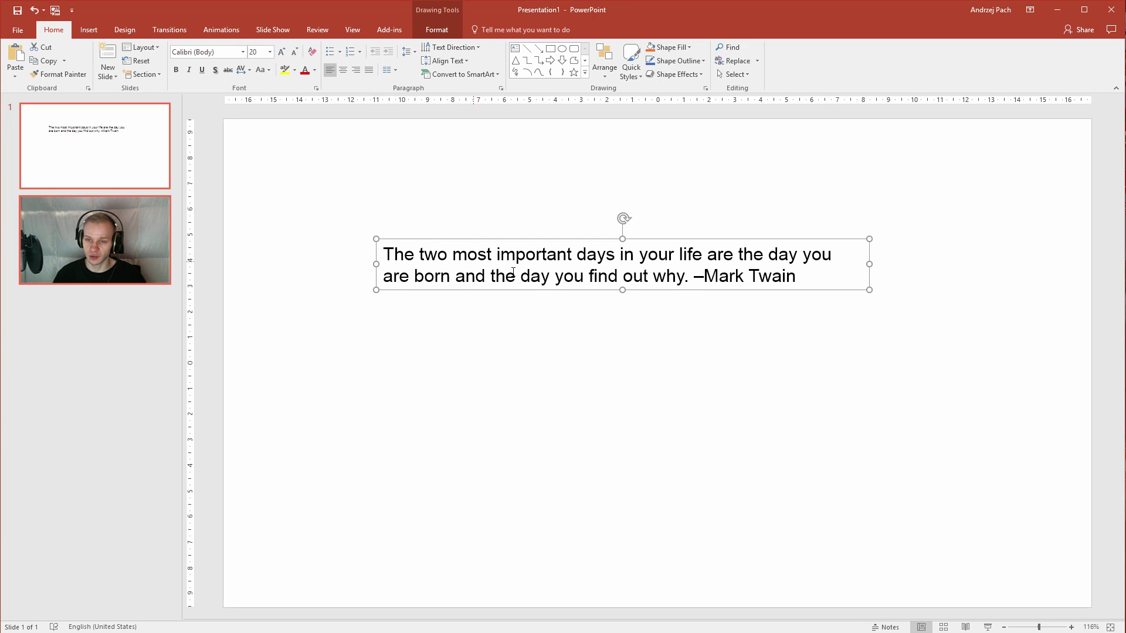
{"action": "key", "text": "ctrl+v"}
{"action": "left_click_drag", "start_coordinate": [540, 298], "coordinate": [487, 202]}
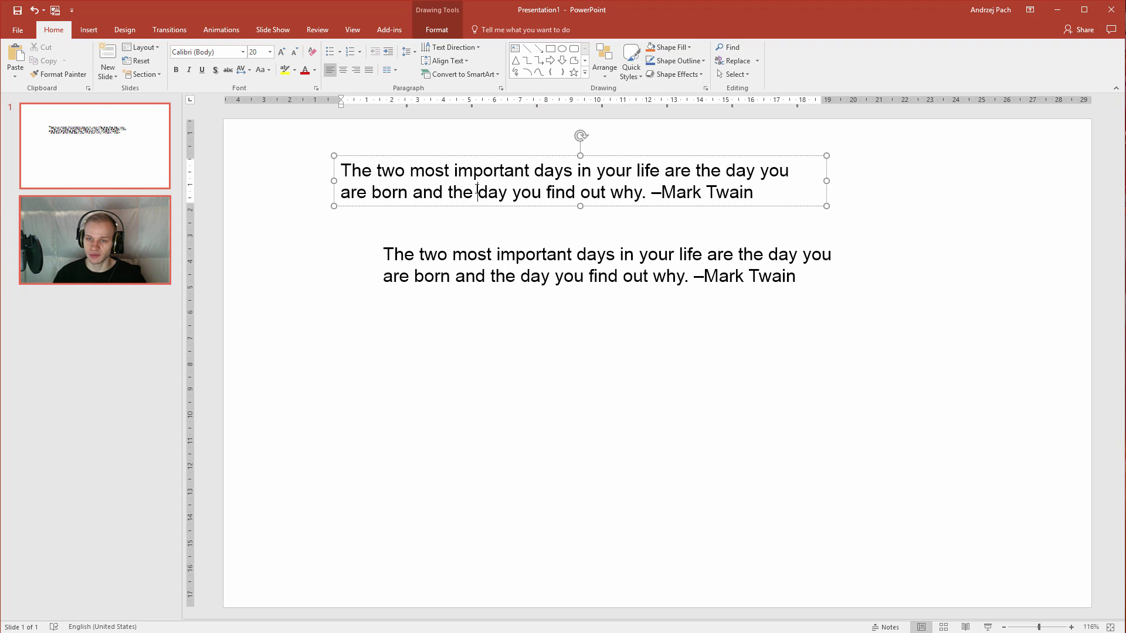
{"action": "triple_click", "coordinate": [504, 195]}
{"action": "type", "text": "„”"}
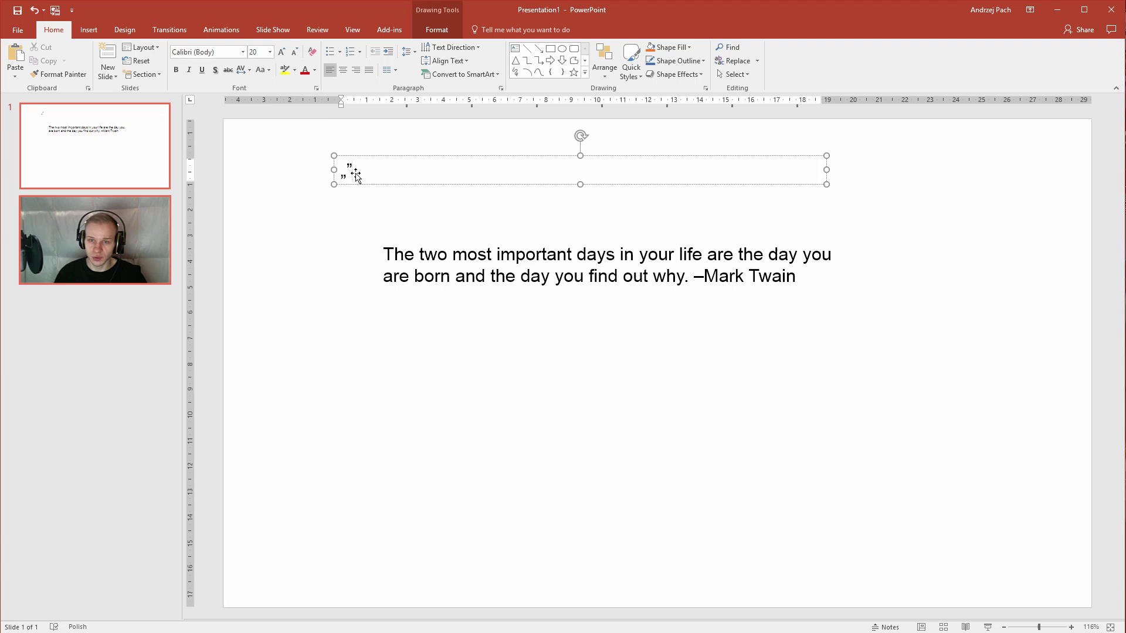
Make a second quotation-mark box, leave one closing mark in each, and shrink the top box.
{"action": "key", "text": "ctrl+c"}
{"action": "key", "text": "ctrl+v"}
{"action": "left_click_drag", "start_coordinate": [395, 189], "coordinate": [343, 215]}
{"action": "left_click", "coordinate": [357, 214]}
{"action": "key", "text": "Delete"}
{"action": "triple_click", "coordinate": [360, 174]}
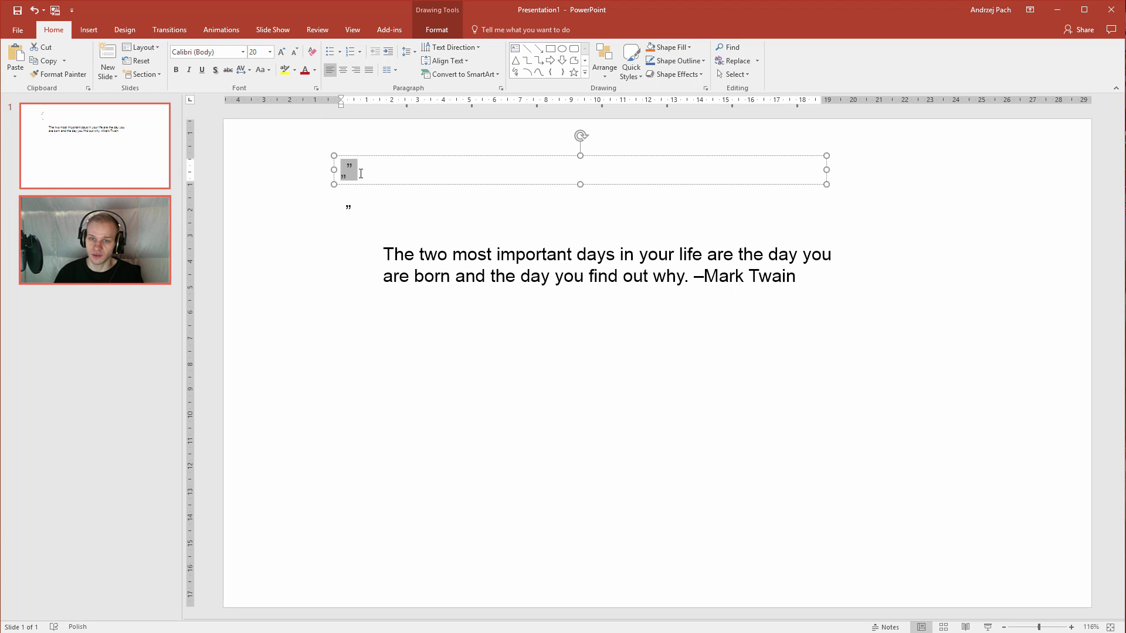
{"action": "left_click", "coordinate": [346, 173]}
{"action": "left_click", "coordinate": [364, 156]}
{"action": "left_click_drag", "start_coordinate": [364, 156], "coordinate": [366, 173]}
{"action": "left_click_drag", "start_coordinate": [826, 175], "coordinate": [476, 128]}
Enlarge the closing quotation mark to 413 pt.
{"action": "left_click_drag", "start_coordinate": [385, 164], "coordinate": [375, 192]}
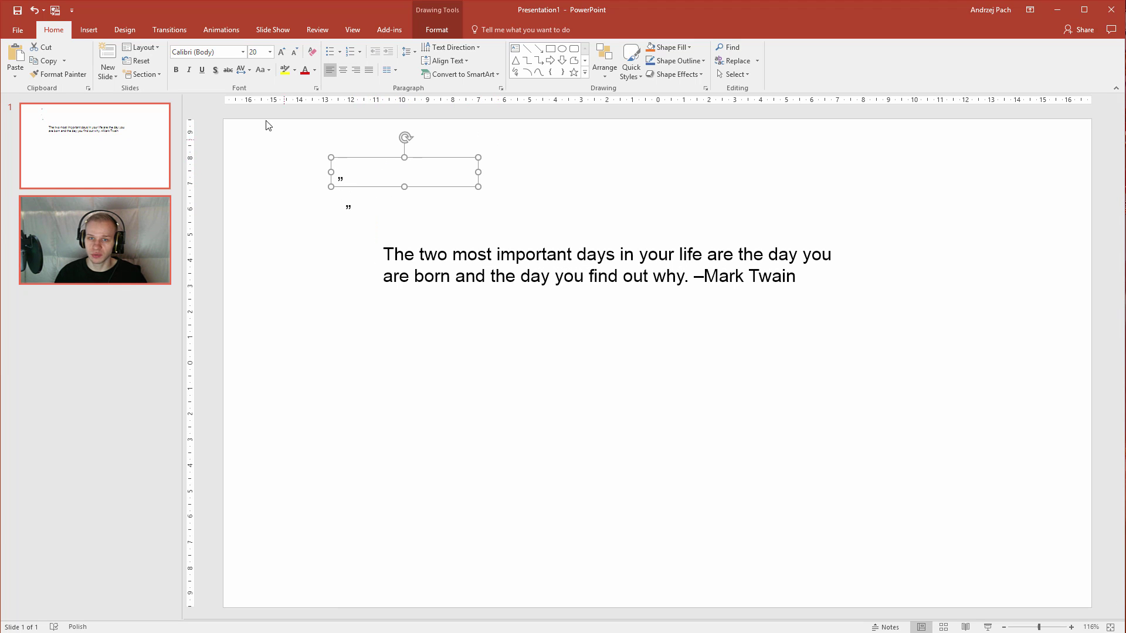
{"action": "left_click", "coordinate": [279, 52]}
{"action": "left_click", "coordinate": [280, 53]}
{"action": "left_click", "coordinate": [279, 53]}
{"action": "left_click", "coordinate": [279, 53]}
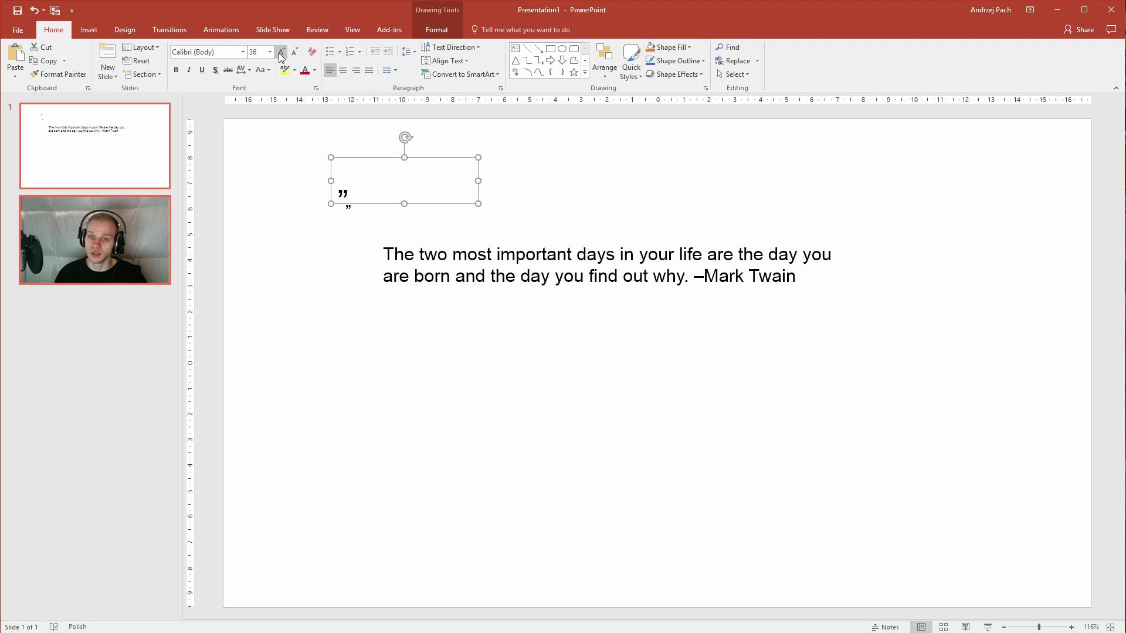
{"action": "left_click", "coordinate": [279, 53]}
{"action": "left_click", "coordinate": [279, 53]}
{"action": "left_click", "coordinate": [279, 53]}
{"action": "left_click", "coordinate": [279, 53]}
{"action": "left_click", "coordinate": [279, 53]}
{"action": "left_click", "coordinate": [279, 52]}
{"action": "left_click", "coordinate": [279, 52]}
{"action": "left_click", "coordinate": [279, 53]}
{"action": "left_click", "coordinate": [279, 53]}
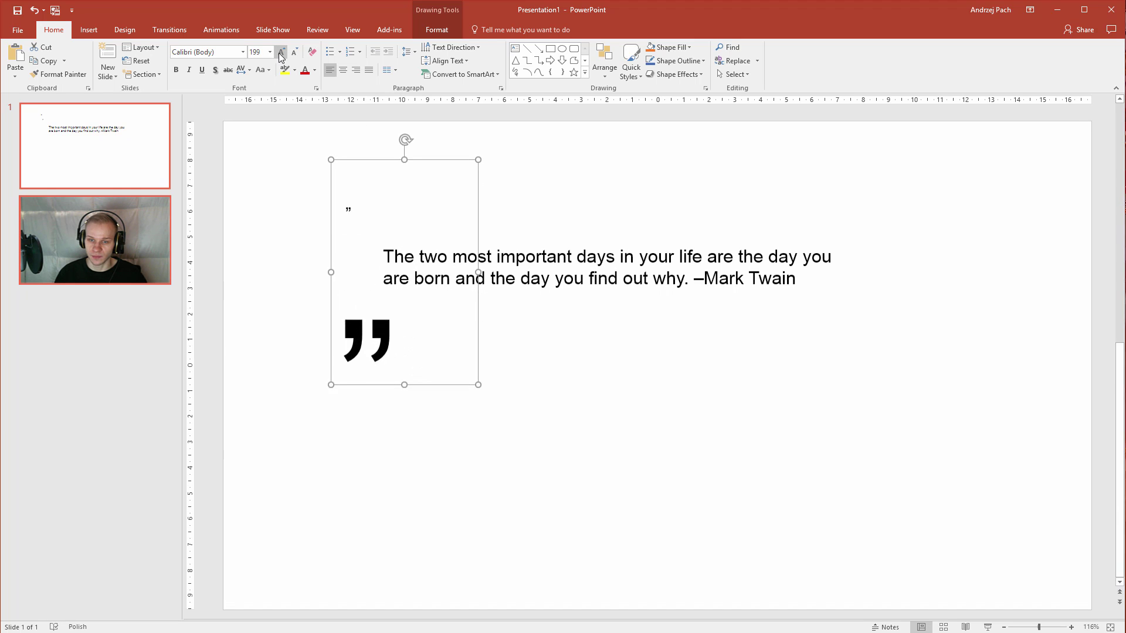
{"action": "left_click", "coordinate": [279, 52]}
{"action": "left_click", "coordinate": [279, 53]}
{"action": "left_click", "coordinate": [280, 54]}
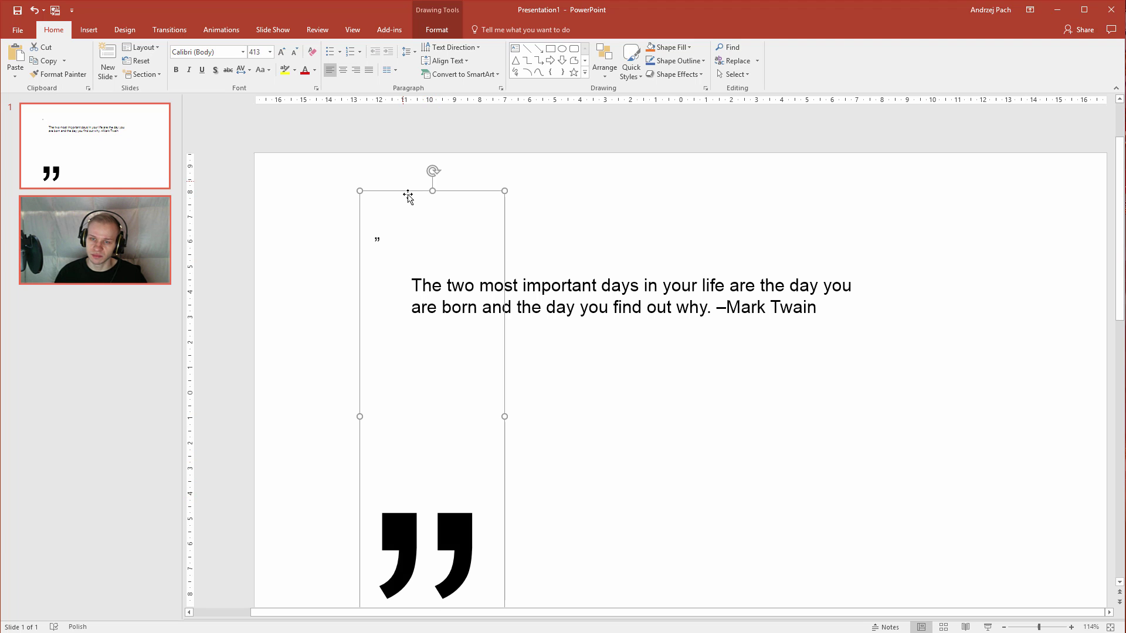
Move the 413-pt quotation-mark box higher on the slide.
{"action": "left_click", "coordinate": [408, 197]}
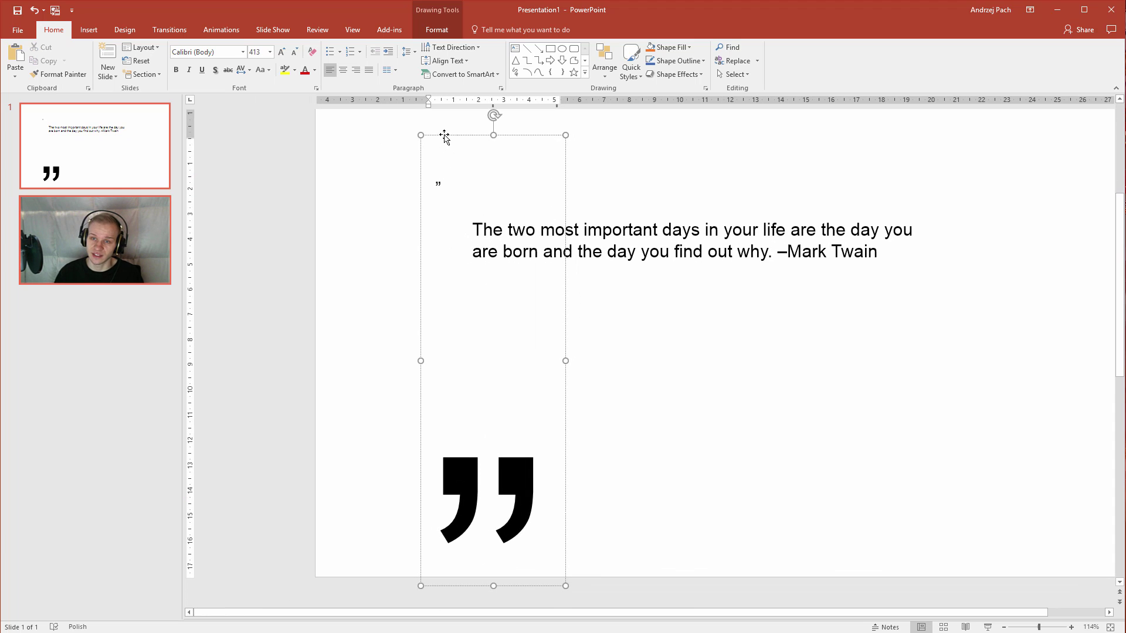
{"action": "left_click", "coordinate": [490, 135]}
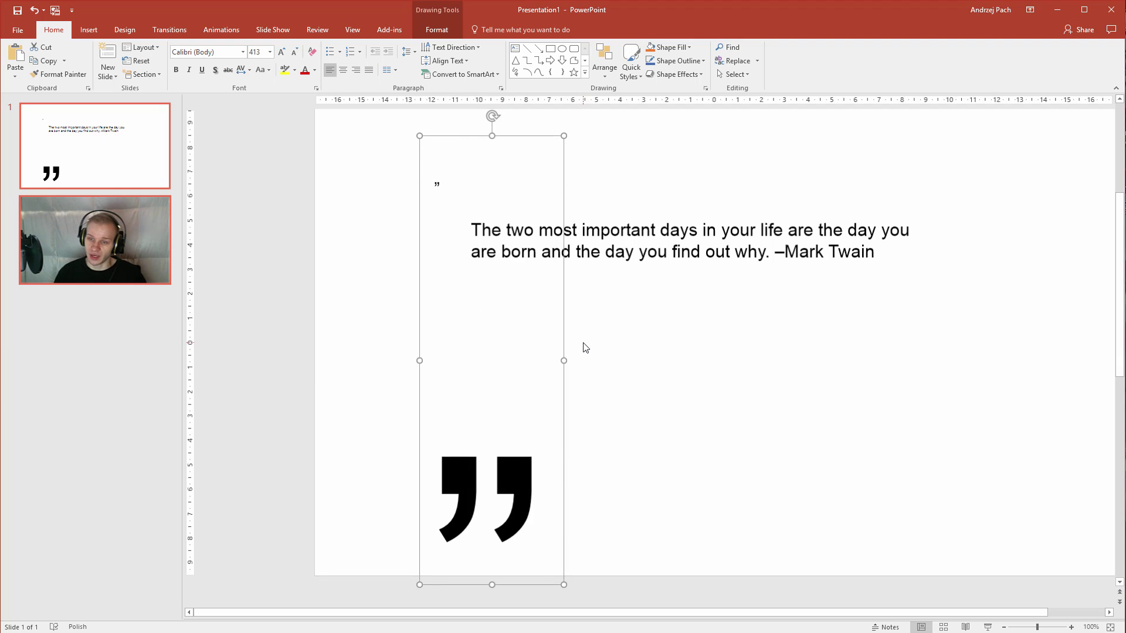
{"action": "scroll", "coordinate": [563, 336], "scroll_direction": "down", "scroll_amount": 4}
{"action": "left_click_drag", "start_coordinate": [560, 335], "coordinate": [554, 290]}
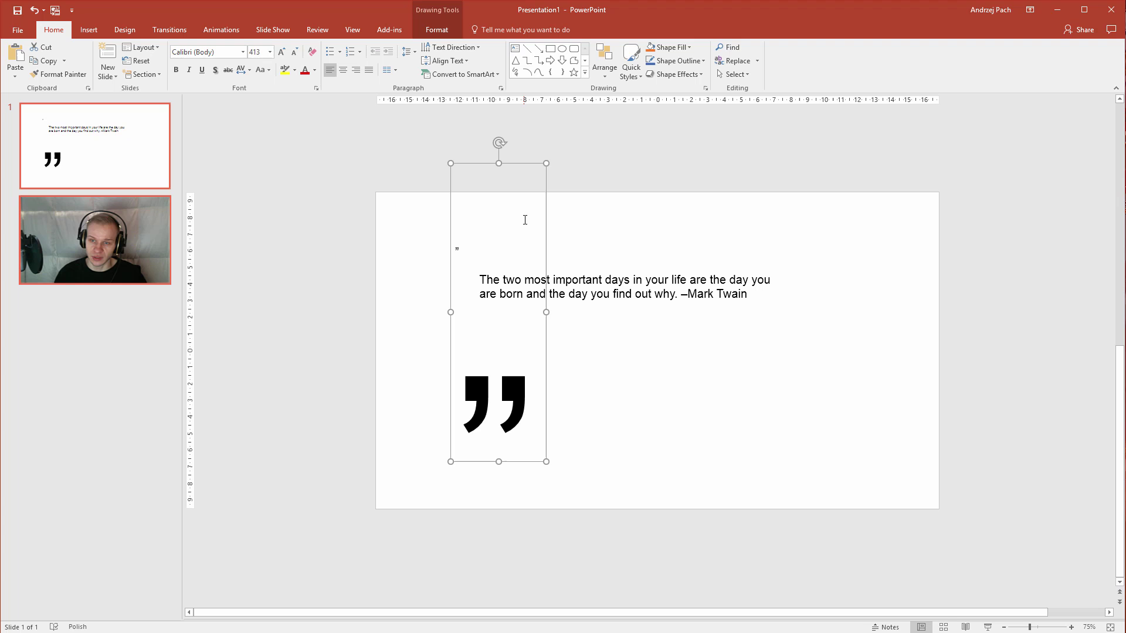
{"action": "left_click", "coordinate": [530, 370]}
{"action": "type", "text": "a"}
{"action": "key", "text": "BackSpace"}
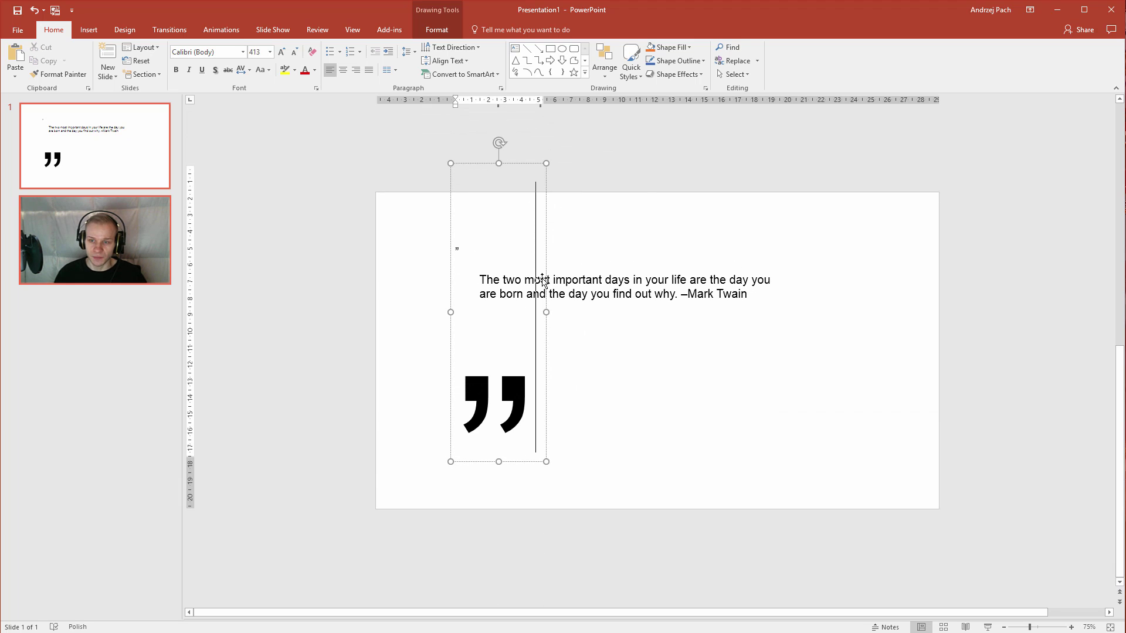
{"action": "left_click", "coordinate": [548, 286]}
Place the big mark above the quote and put a flipped duplicate at the slide's lower right.
{"action": "left_click", "coordinate": [457, 245]}
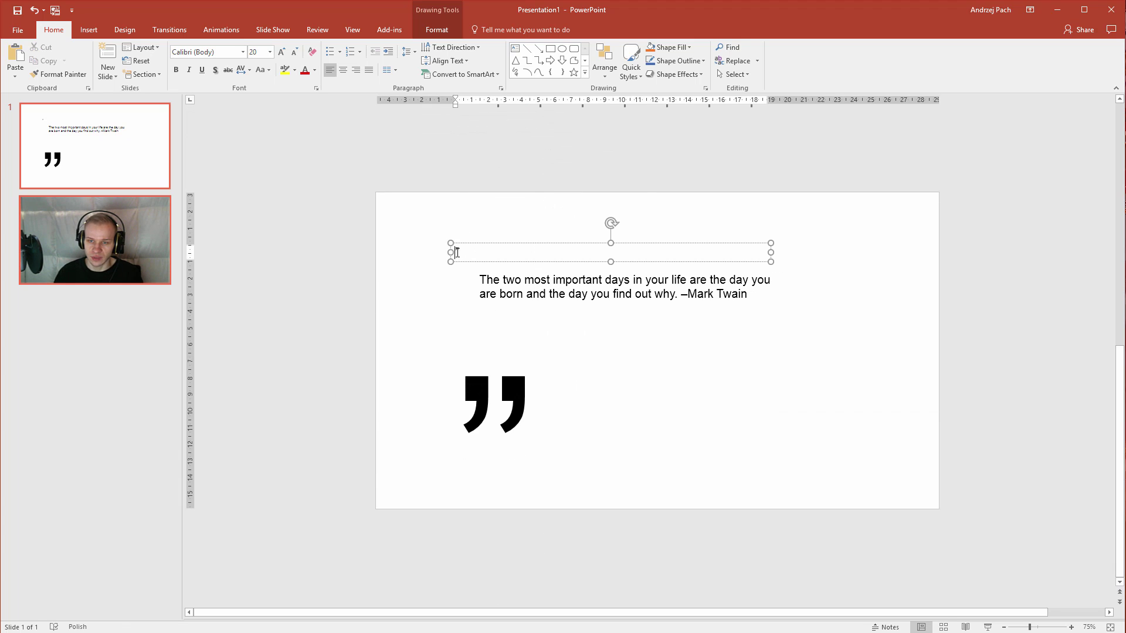
{"action": "left_click", "coordinate": [458, 287]}
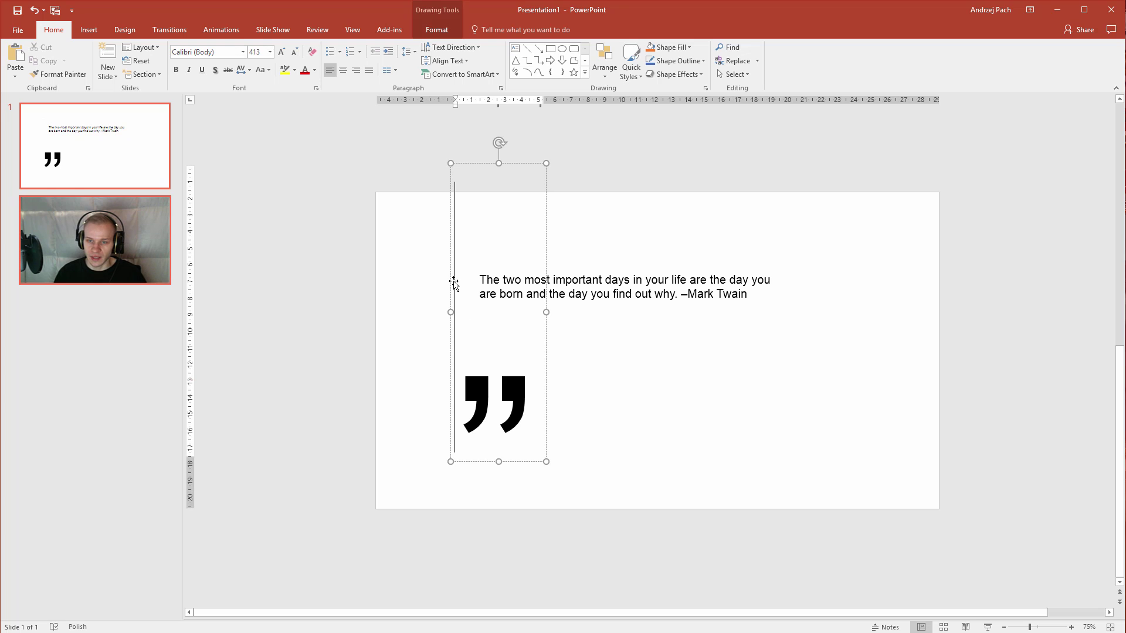
{"action": "left_click_drag", "start_coordinate": [454, 282], "coordinate": [517, 309]}
{"action": "scroll", "coordinate": [535, 221], "scroll_direction": "down", "scroll_amount": 1}
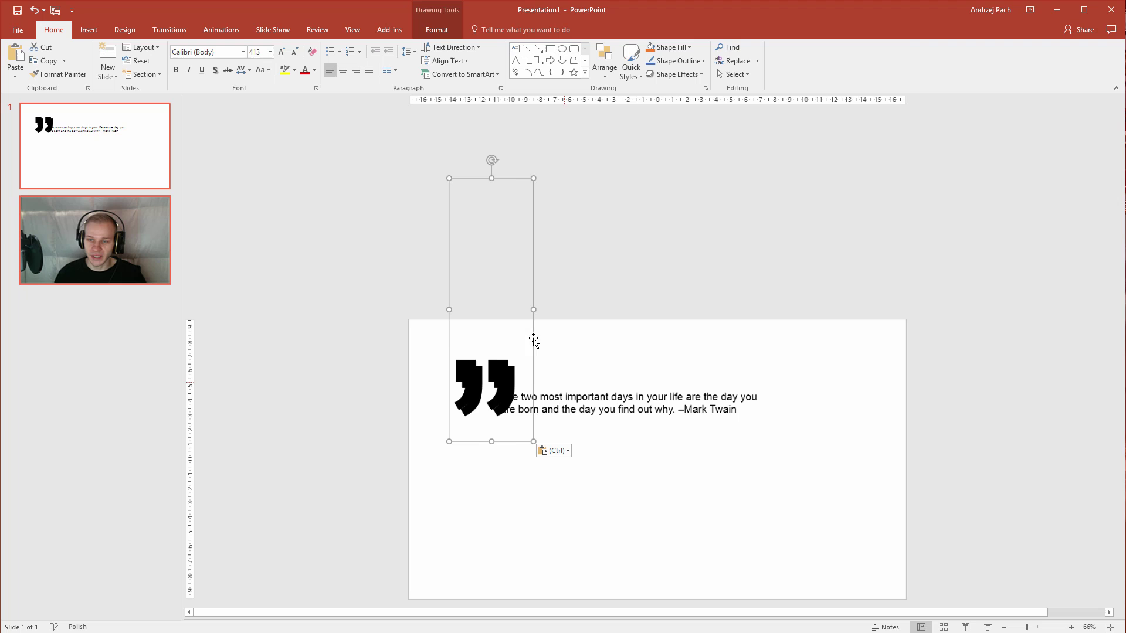
{"action": "mouse_move", "coordinate": [492, 160]}
{"action": "left_mouse_down"}
{"action": "mouse_move", "coordinate": [591, 507]}
{"action": "mouse_move", "coordinate": [500, 508]}
{"action": "mouse_move", "coordinate": [467, 160]}
{"action": "mouse_move", "coordinate": [460, 176]}
{"action": "mouse_move", "coordinate": [490, 163]}
{"action": "left_mouse_up"}
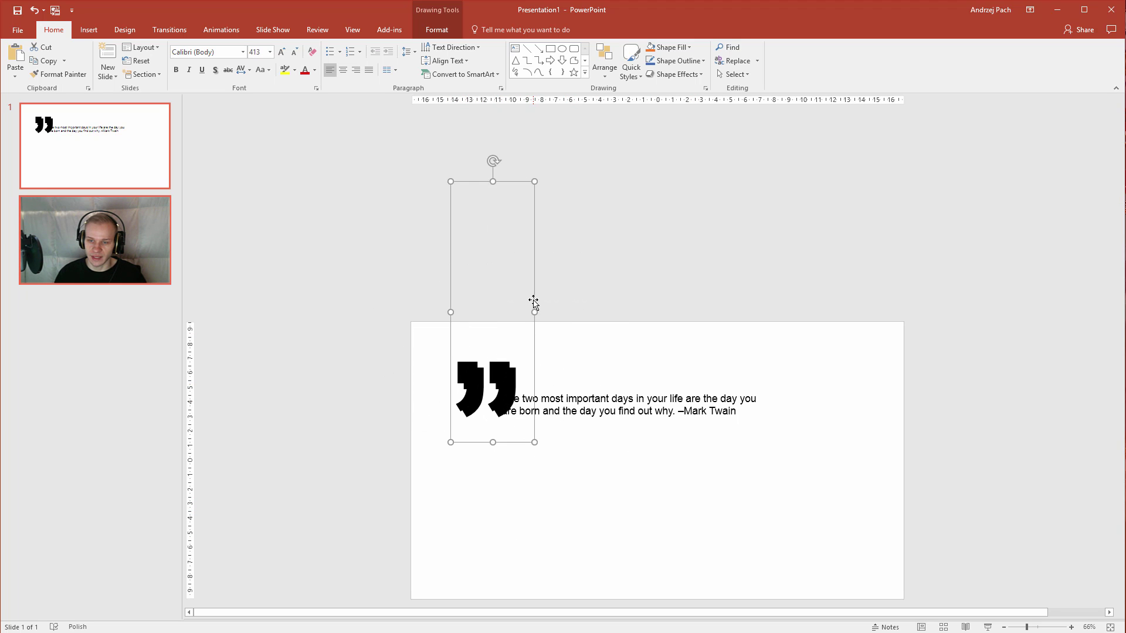
{"action": "left_click_drag", "start_coordinate": [533, 301], "coordinate": [829, 425]}
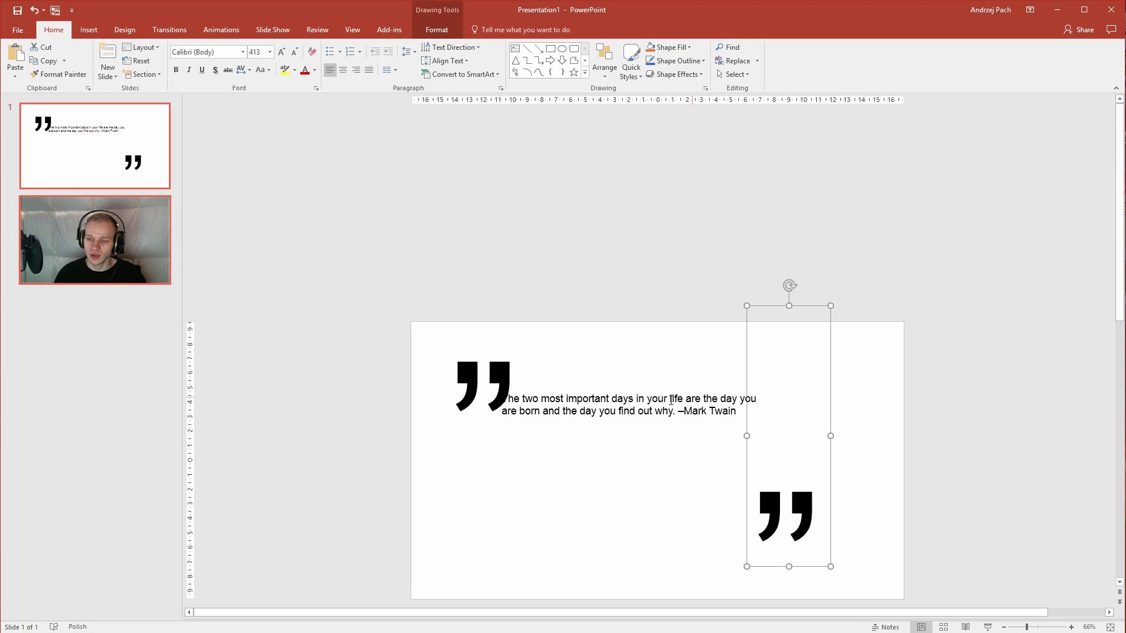
Move the quote text box just right of the top quote mark.
{"action": "left_click", "coordinate": [648, 391]}
{"action": "left_click_drag", "start_coordinate": [649, 391], "coordinate": [687, 379]}
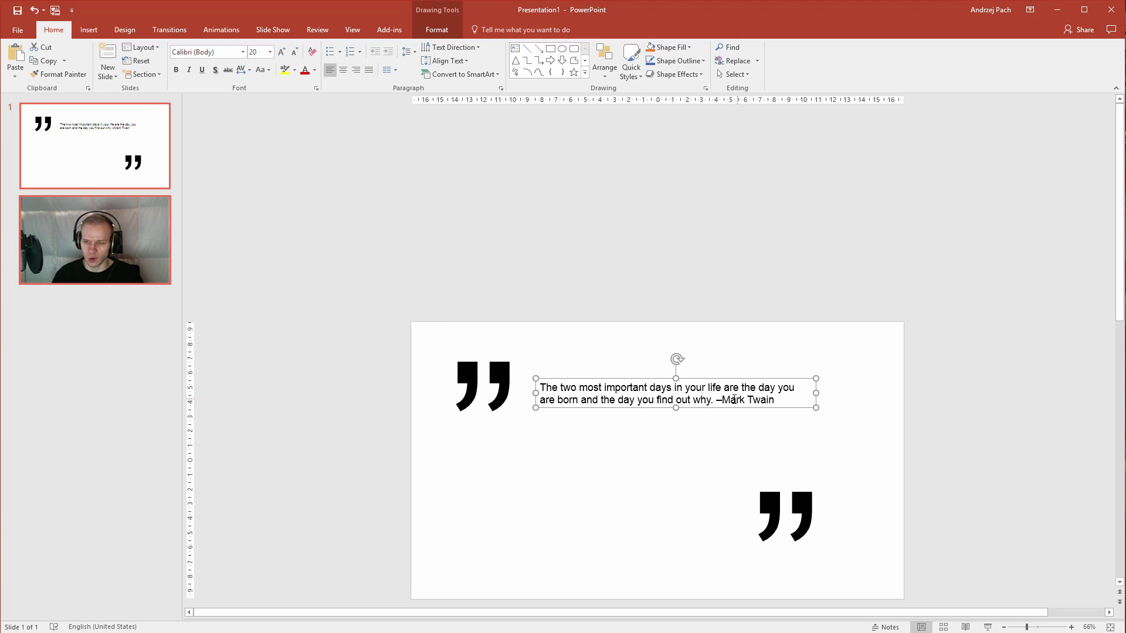
{"action": "left_click_drag", "start_coordinate": [719, 379], "coordinate": [716, 379]}
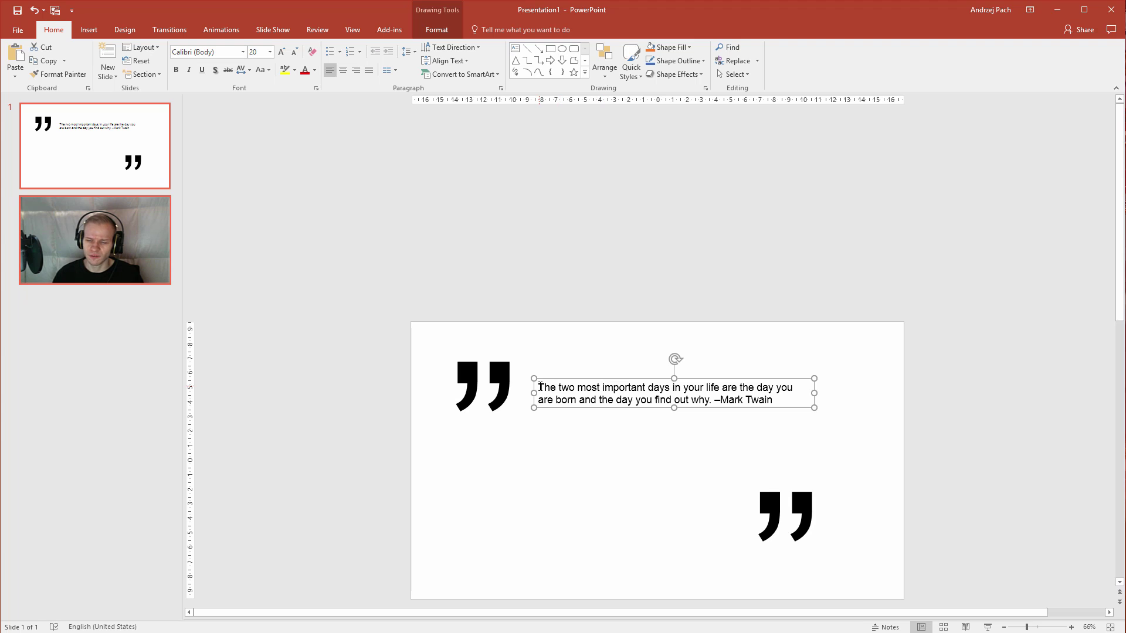
Set the quote text font to Bellota Bold.
{"action": "left_click", "coordinate": [243, 52]}
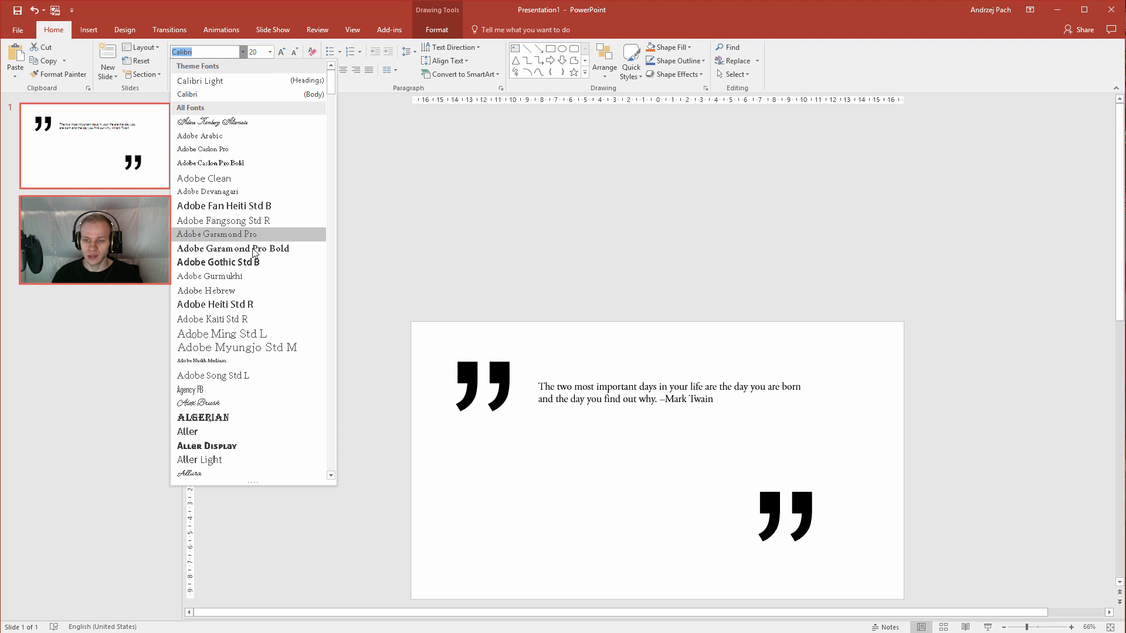
{"action": "scroll", "coordinate": [260, 271], "scroll_direction": "down", "scroll_amount": 3}
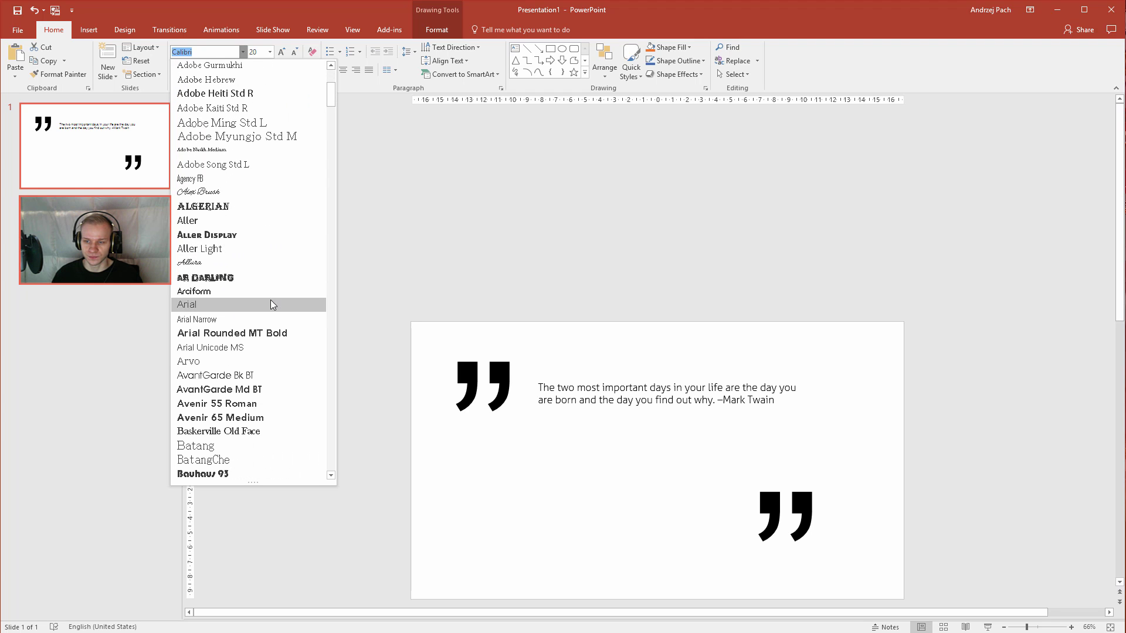
{"action": "scroll", "coordinate": [269, 300], "scroll_direction": "down", "scroll_amount": 3}
{"action": "scroll", "coordinate": [254, 294], "scroll_direction": "down", "scroll_amount": 5}
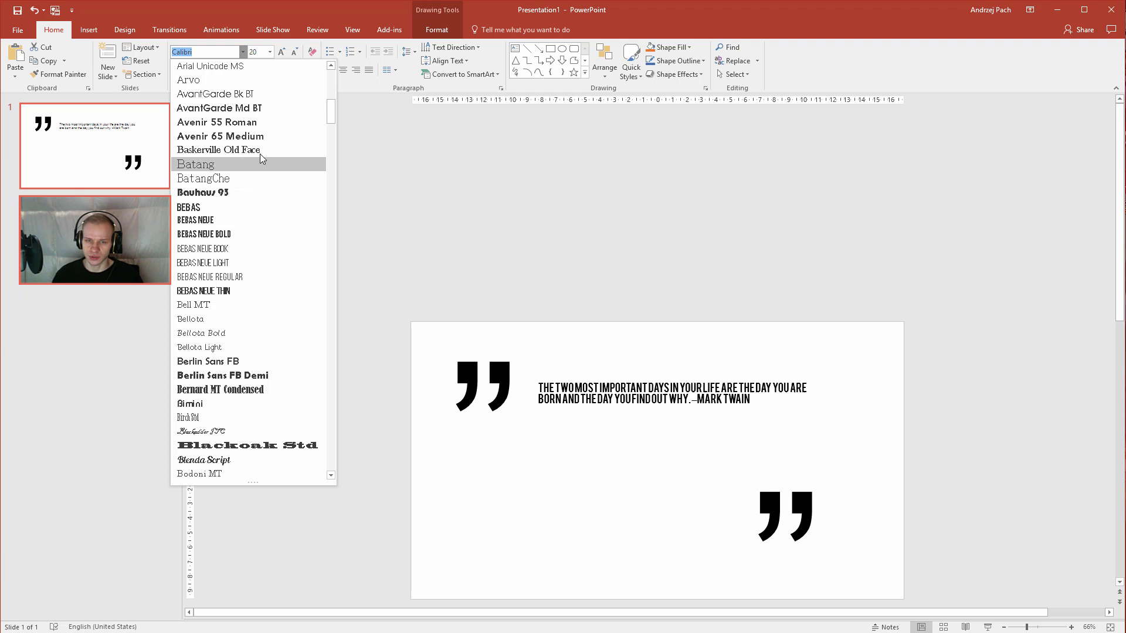
{"action": "scroll", "coordinate": [260, 154], "scroll_direction": "down", "scroll_amount": 2}
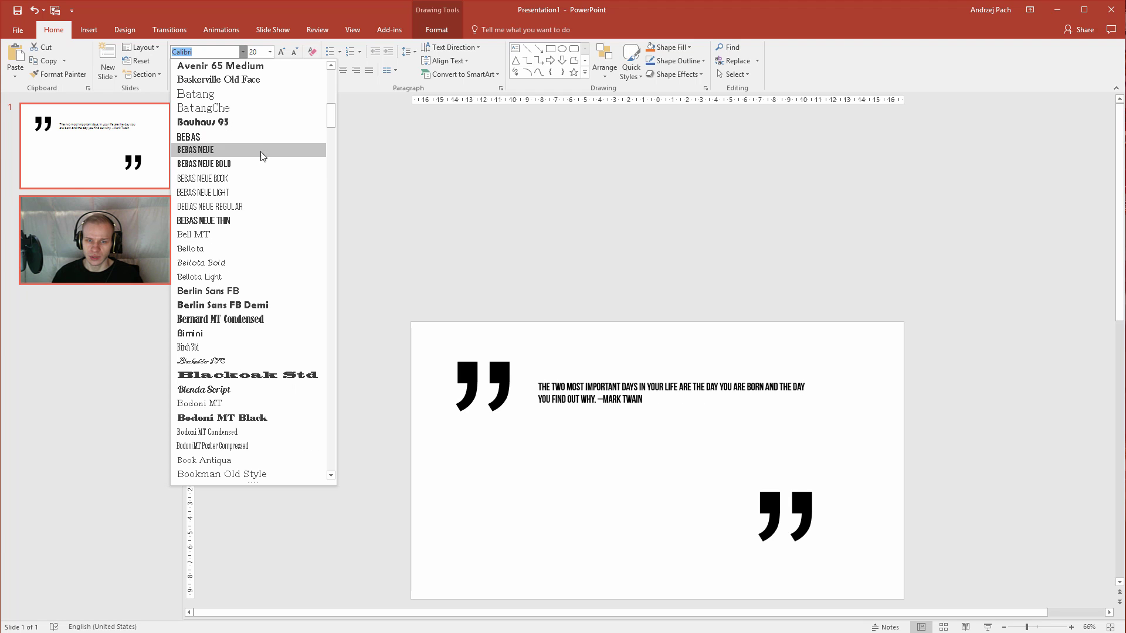
{"action": "left_click", "coordinate": [257, 266]}
Create a separate, narrowed '–Mark Twain' box beside the lower quote mark.
{"action": "scroll", "coordinate": [674, 393], "scroll_direction": "up", "scroll_amount": 1}
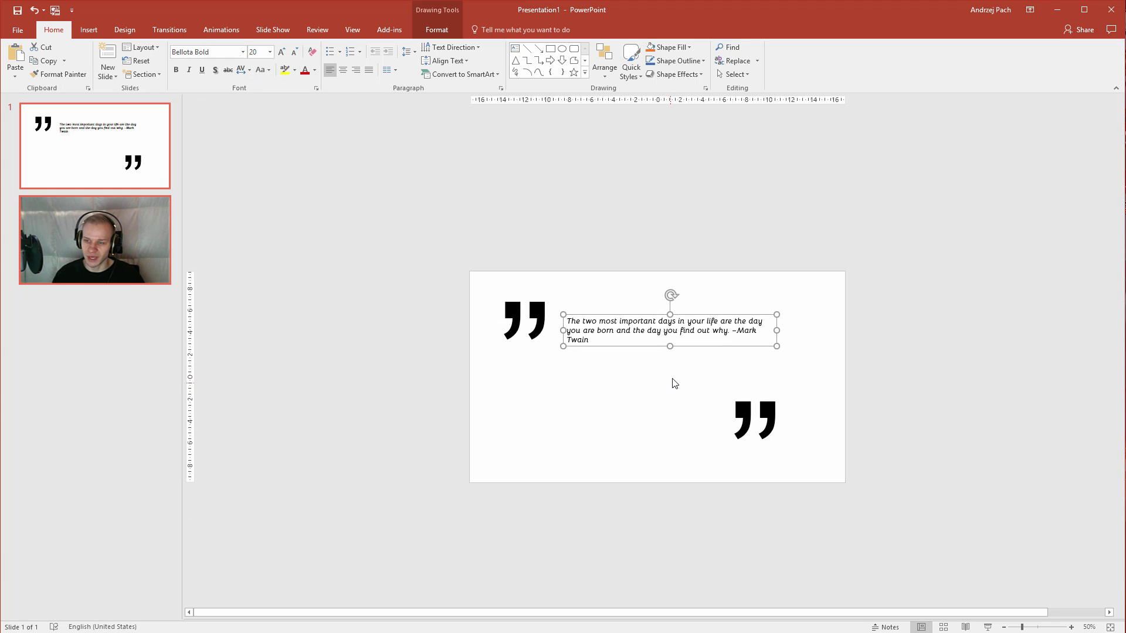
{"action": "left_click", "coordinate": [686, 391]}
{"action": "left_click", "coordinate": [684, 387]}
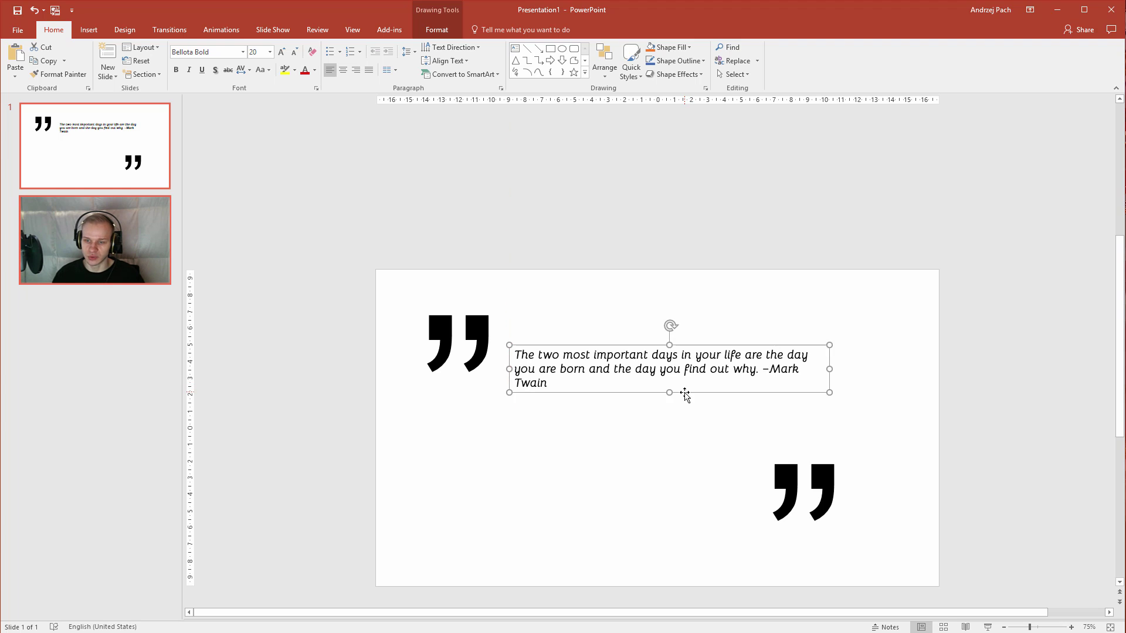
{"action": "key", "text": "ctrl+c"}
{"action": "key", "text": "ctrl+v"}
{"action": "left_click_drag", "start_coordinate": [703, 401], "coordinate": [684, 511]}
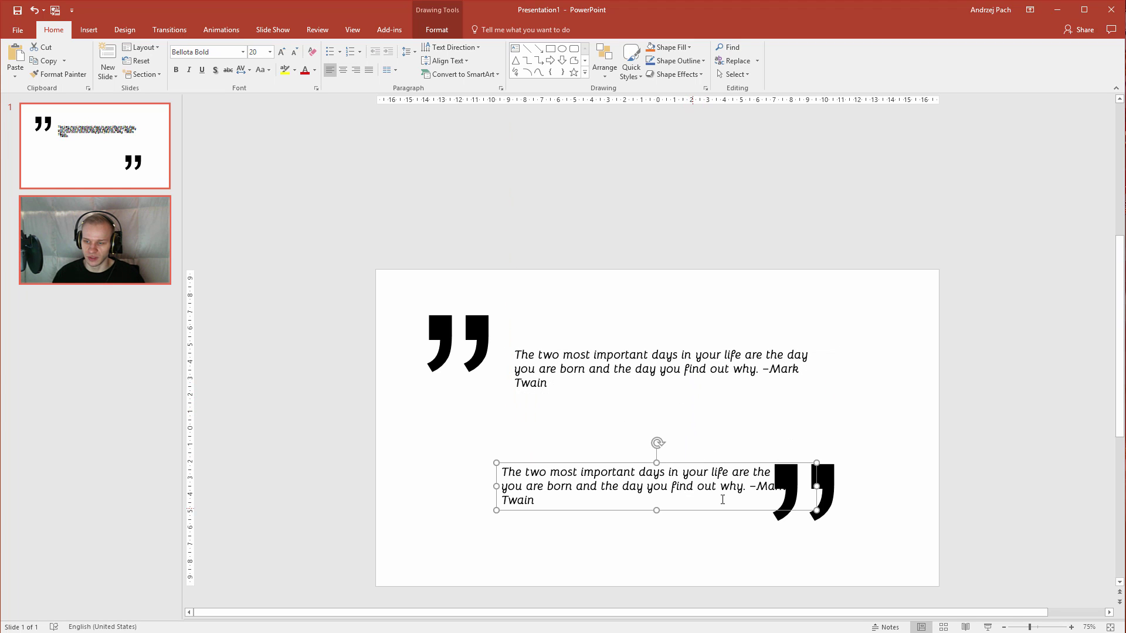
{"action": "left_click_drag", "start_coordinate": [750, 486], "coordinate": [393, 421]}
{"action": "key", "text": "BackSpace"}
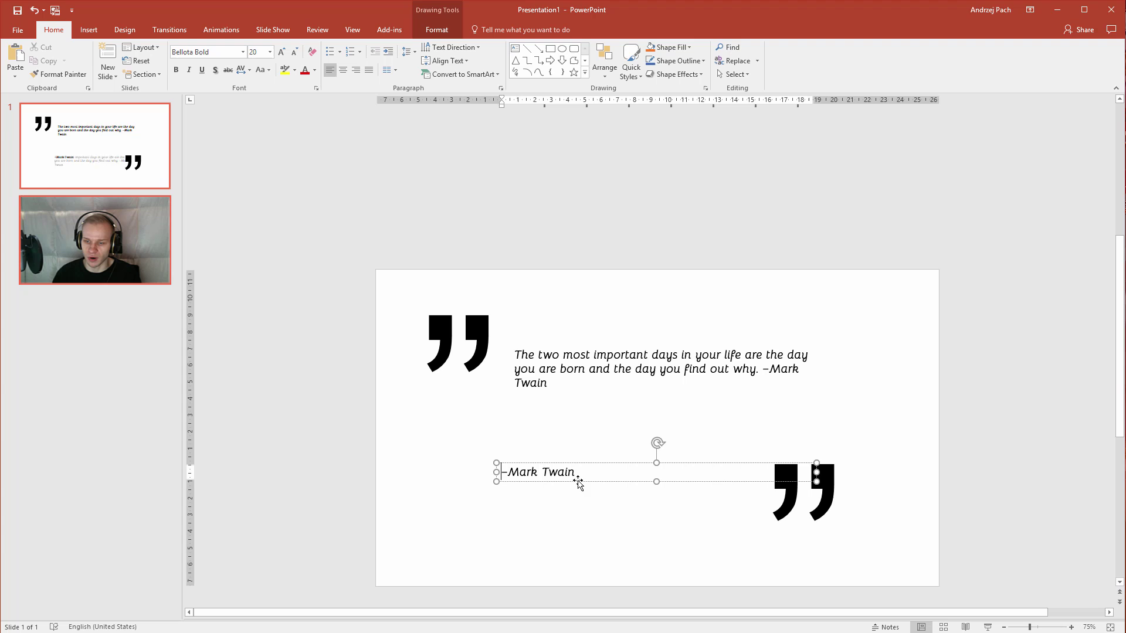
{"action": "left_click_drag", "start_coordinate": [497, 473], "coordinate": [683, 462]}
Nudge the main quote box and increase its text to 32 pt.
{"action": "left_click", "coordinate": [616, 374]}
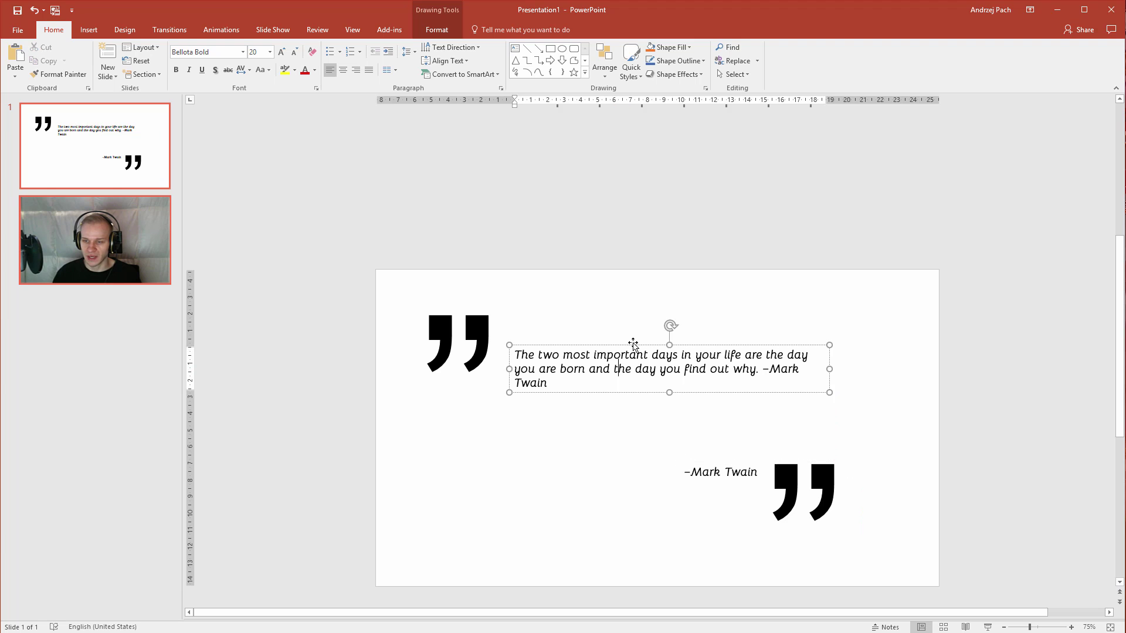
{"action": "left_click_drag", "start_coordinate": [632, 346], "coordinate": [627, 345]}
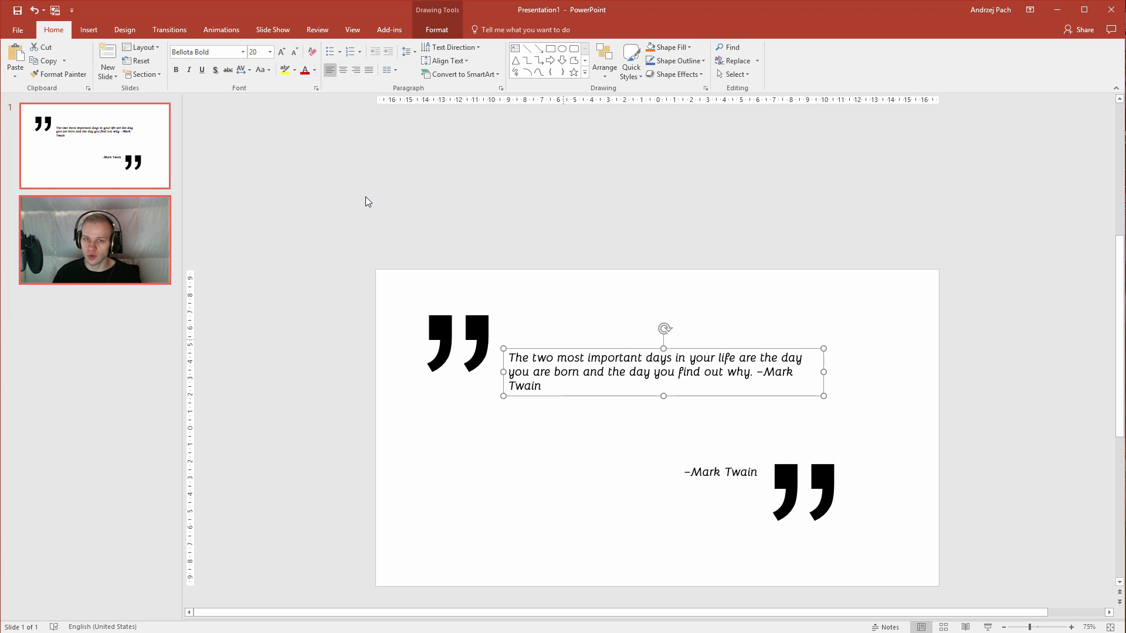
{"action": "left_click", "coordinate": [281, 51]}
{"action": "left_click", "coordinate": [281, 51]}
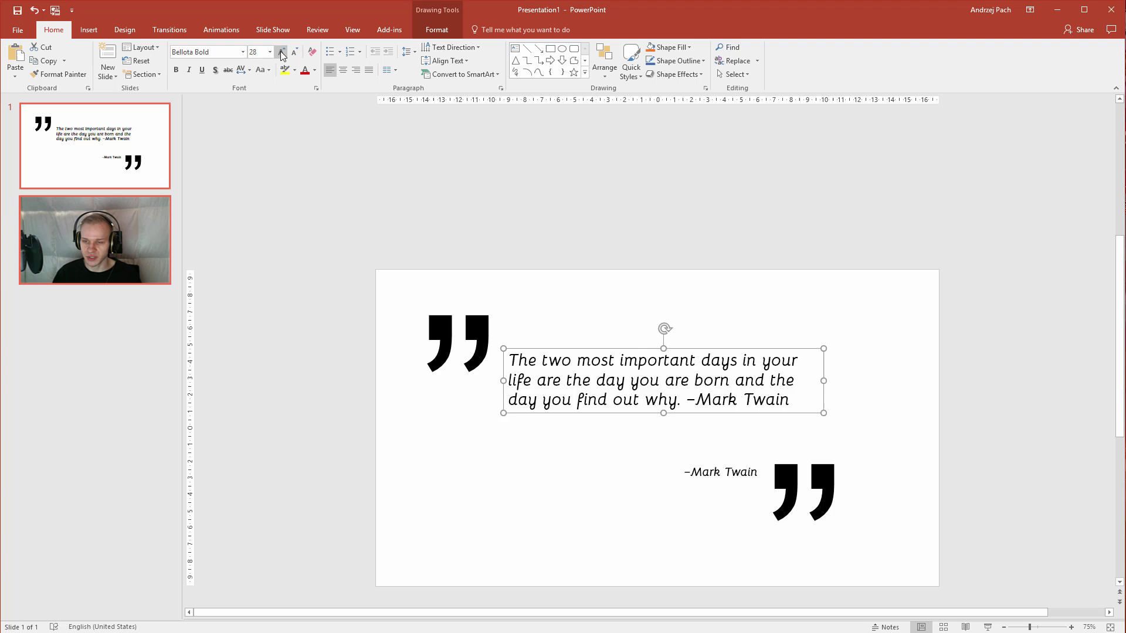
{"action": "left_click", "coordinate": [281, 51]}
Justify the quote text and shift its box slightly down.
{"action": "left_click_drag", "start_coordinate": [824, 398], "coordinate": [819, 397]}
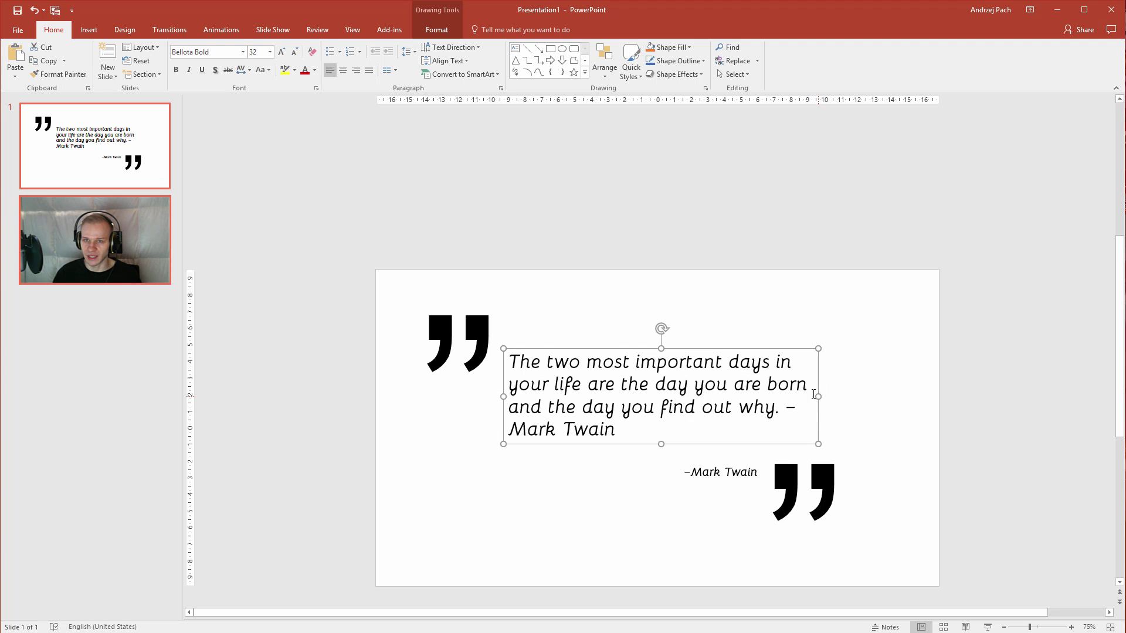
{"action": "left_click", "coordinate": [368, 70]}
{"action": "scroll", "coordinate": [500, 336], "scroll_direction": "down", "scroll_amount": 1}
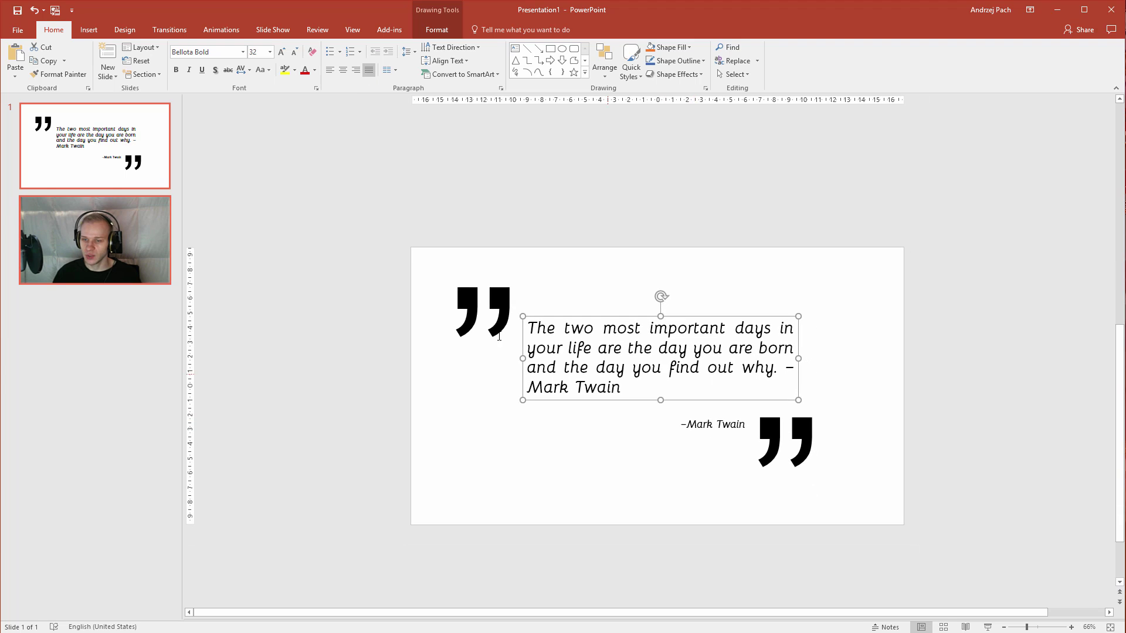
{"action": "left_click_drag", "start_coordinate": [613, 315], "coordinate": [611, 327]}
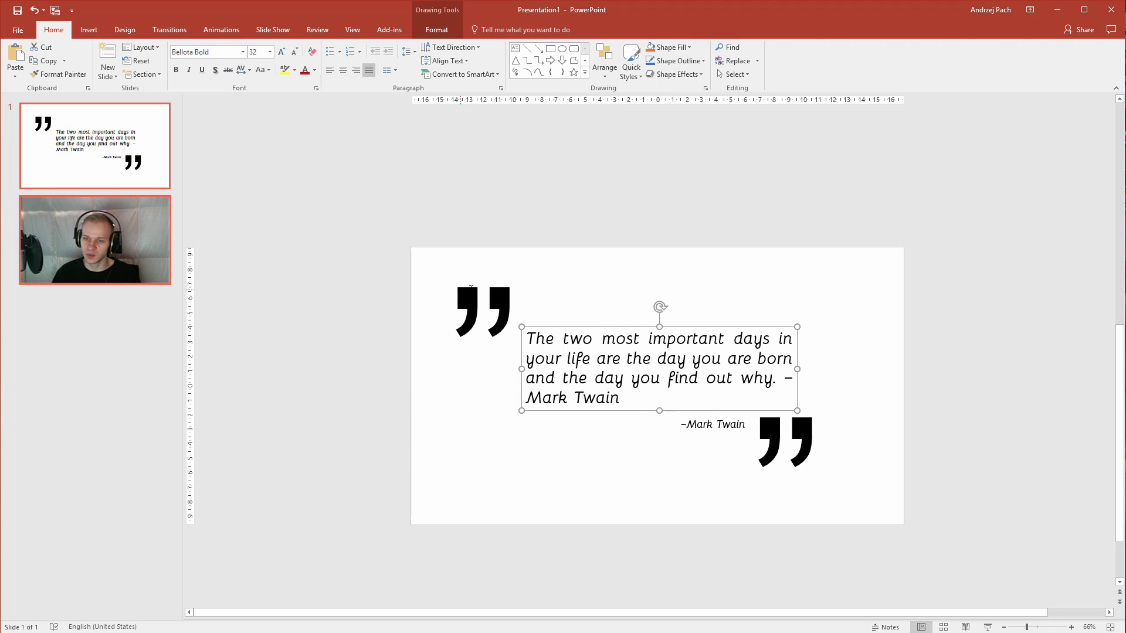
Rotate the top quote mark 180° into an opening quote and place it above the text.
{"action": "left_click", "coordinate": [488, 166]}
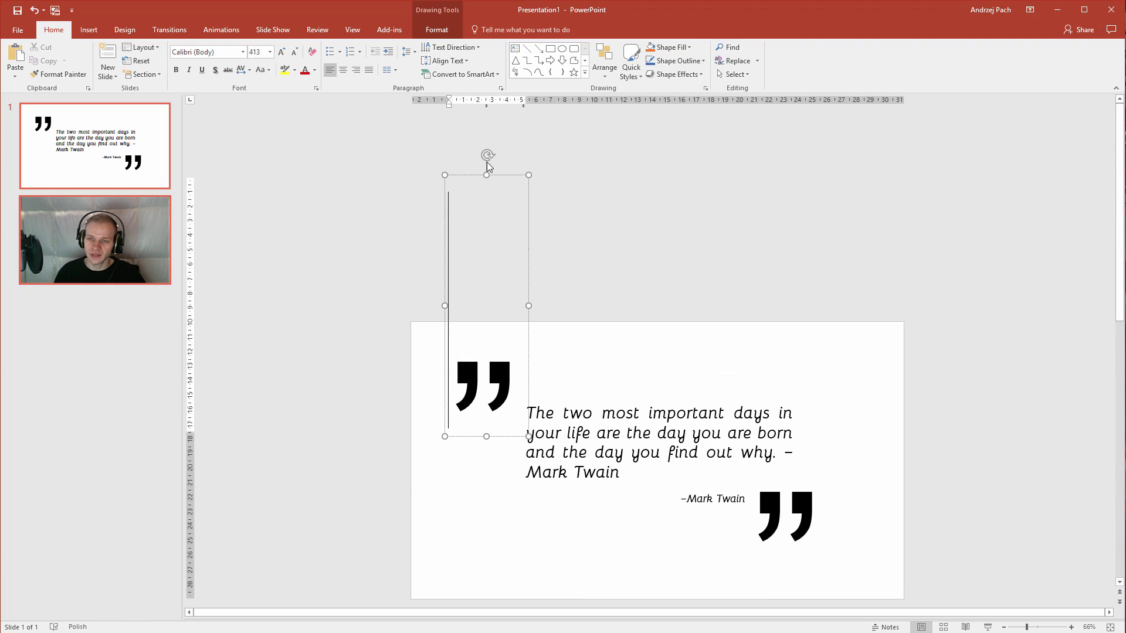
{"action": "left_click_drag", "start_coordinate": [486, 151], "coordinate": [498, 470]}
{"action": "left_click_drag", "start_coordinate": [496, 170], "coordinate": [502, 315]}
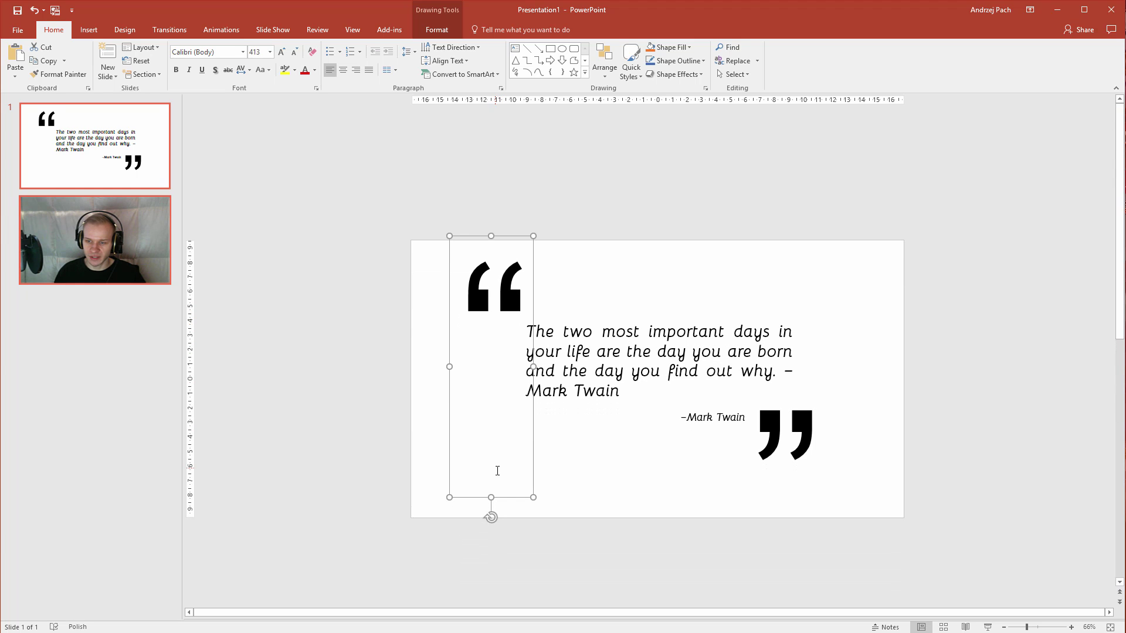
Draw a large half frame over the slide with no outline.
{"action": "left_click", "coordinate": [88, 30]}
{"action": "left_click", "coordinate": [200, 62]}
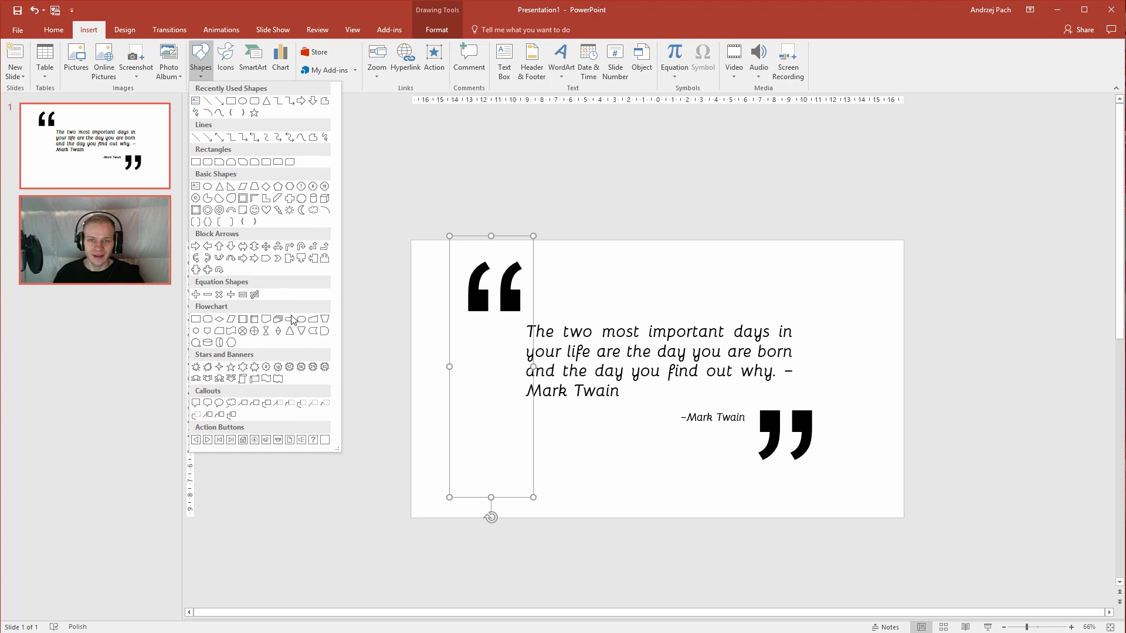
{"action": "left_click", "coordinate": [254, 199]}
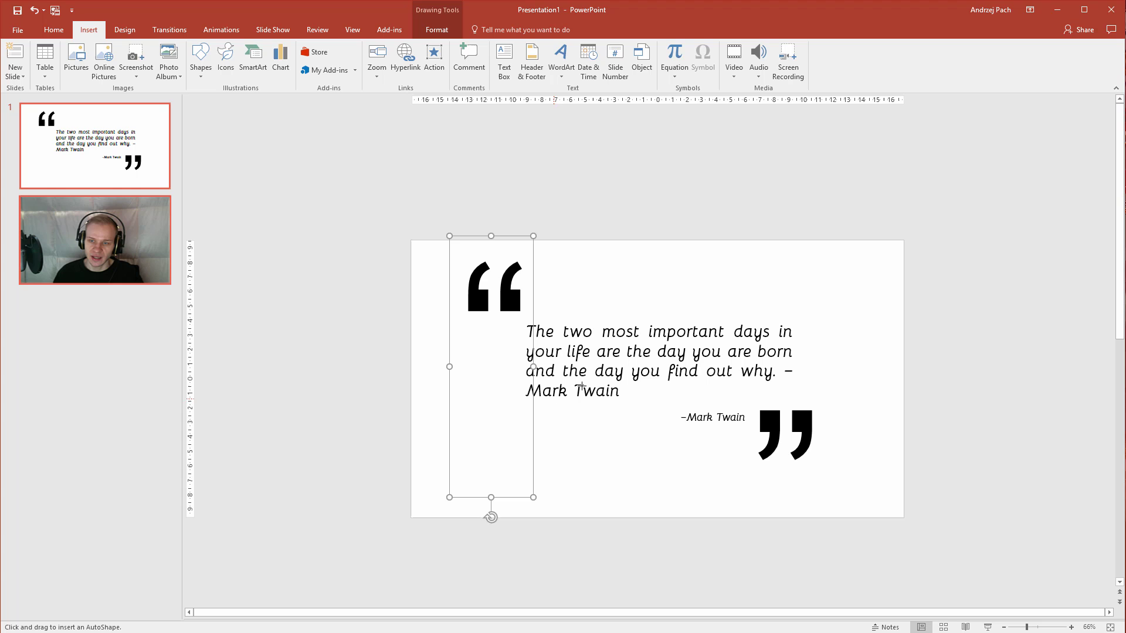
{"action": "left_click_drag", "start_coordinate": [578, 291], "coordinate": [903, 495]}
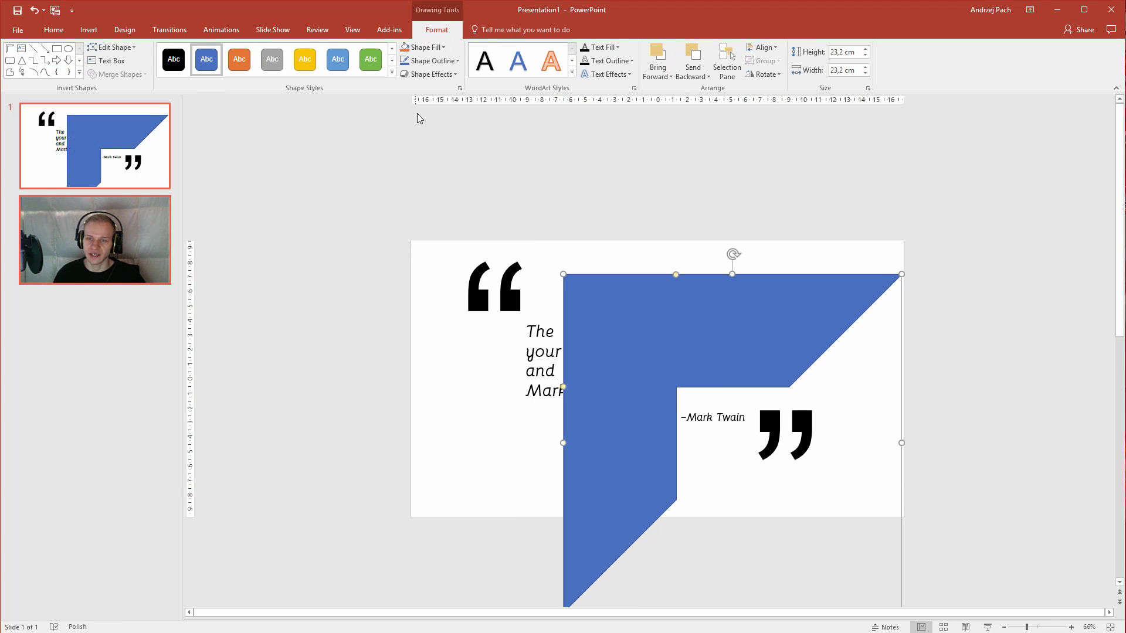
{"action": "left_click", "coordinate": [431, 61]}
{"action": "left_click", "coordinate": [434, 165]}
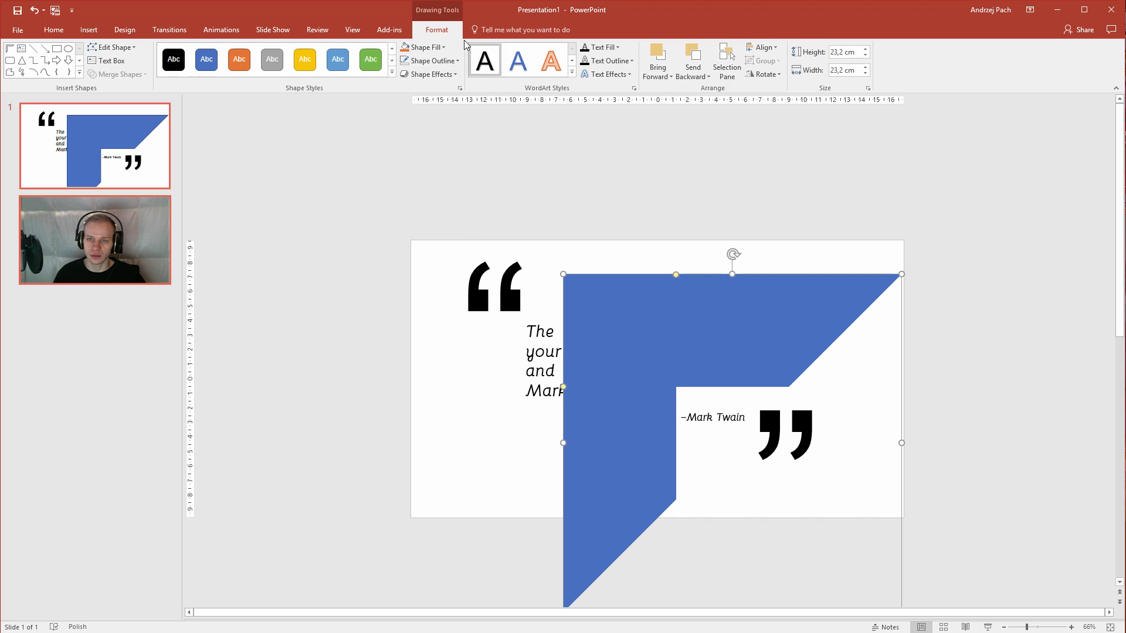
Give the half frame a light mint custom fill and thin both its arms.
{"action": "left_click", "coordinate": [427, 49]}
{"action": "left_click", "coordinate": [440, 166]}
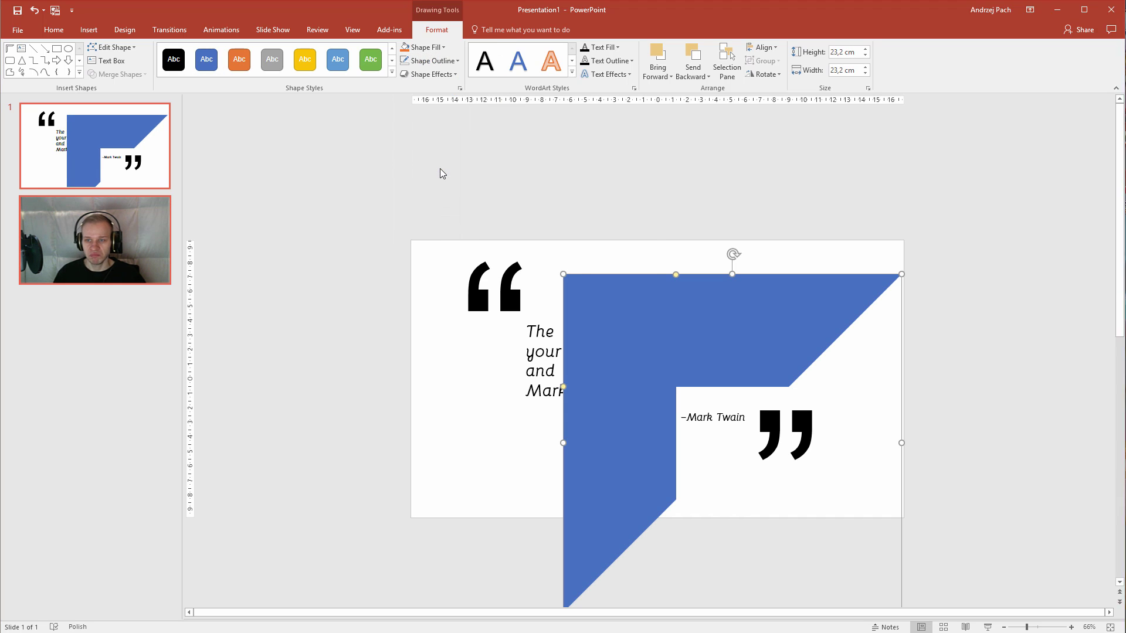
{"action": "left_click_drag", "start_coordinate": [518, 279], "coordinate": [527, 253]}
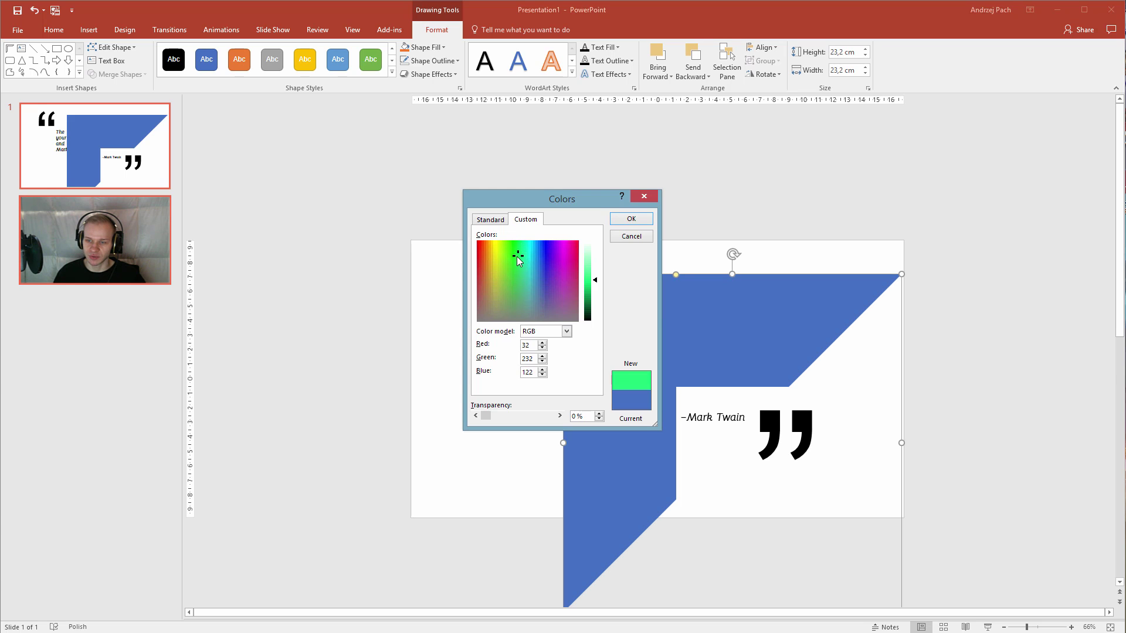
{"action": "mouse_move", "coordinate": [513, 260]}
{"action": "left_mouse_down"}
{"action": "mouse_move", "coordinate": [508, 249]}
{"action": "mouse_move", "coordinate": [521, 251]}
{"action": "left_mouse_up"}
{"action": "left_click", "coordinate": [594, 273]}
{"action": "left_click", "coordinate": [631, 219]}
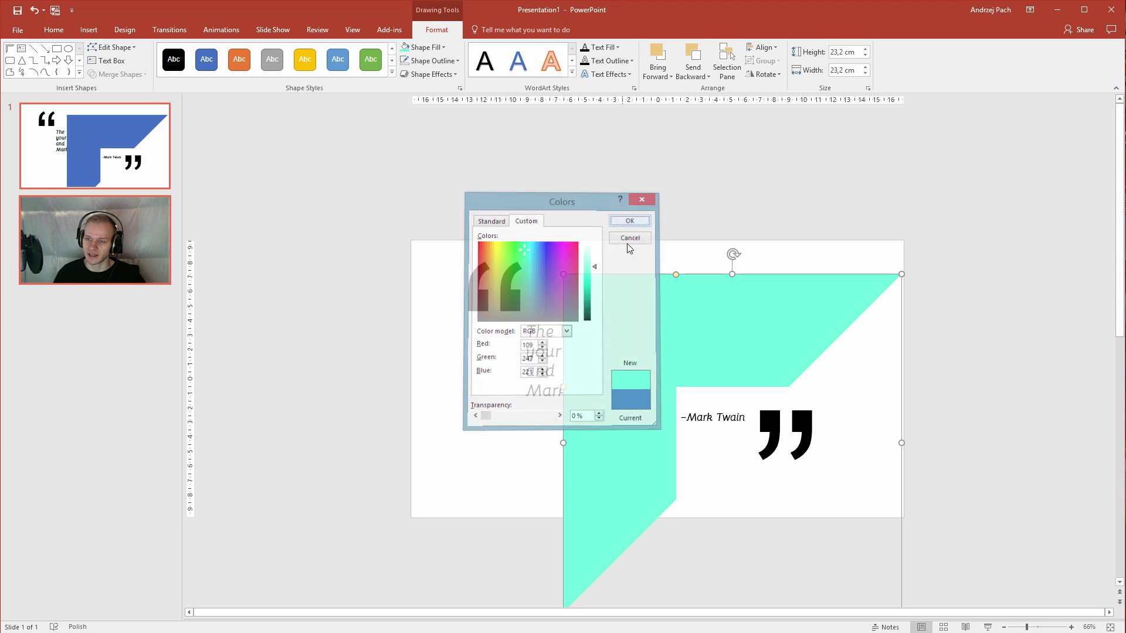
{"action": "left_click_drag", "start_coordinate": [676, 276], "coordinate": [567, 273]}
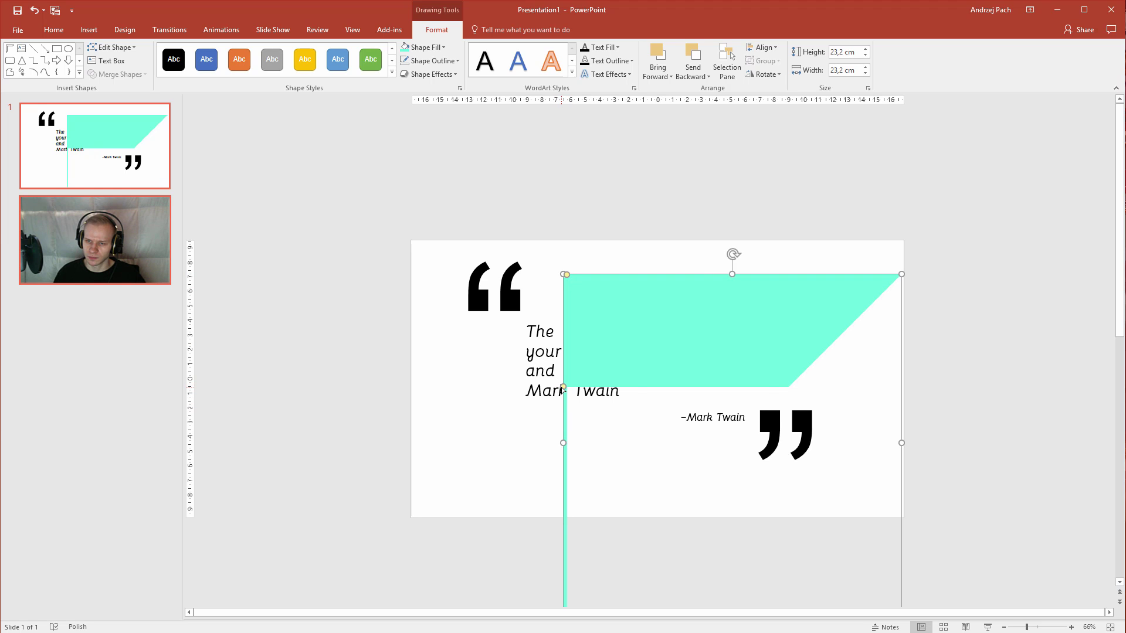
{"action": "left_click_drag", "start_coordinate": [563, 388], "coordinate": [555, 284]}
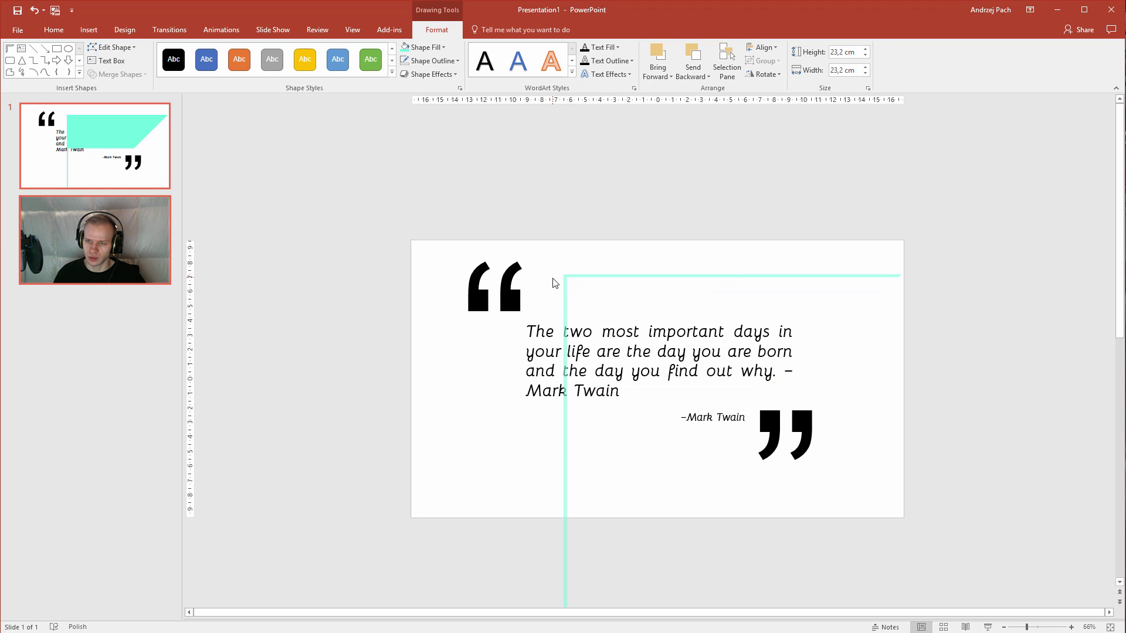
Recolour the frame light teal, RGB 145/211/205.
{"action": "left_click", "coordinate": [423, 46]}
{"action": "left_click", "coordinate": [462, 190]}
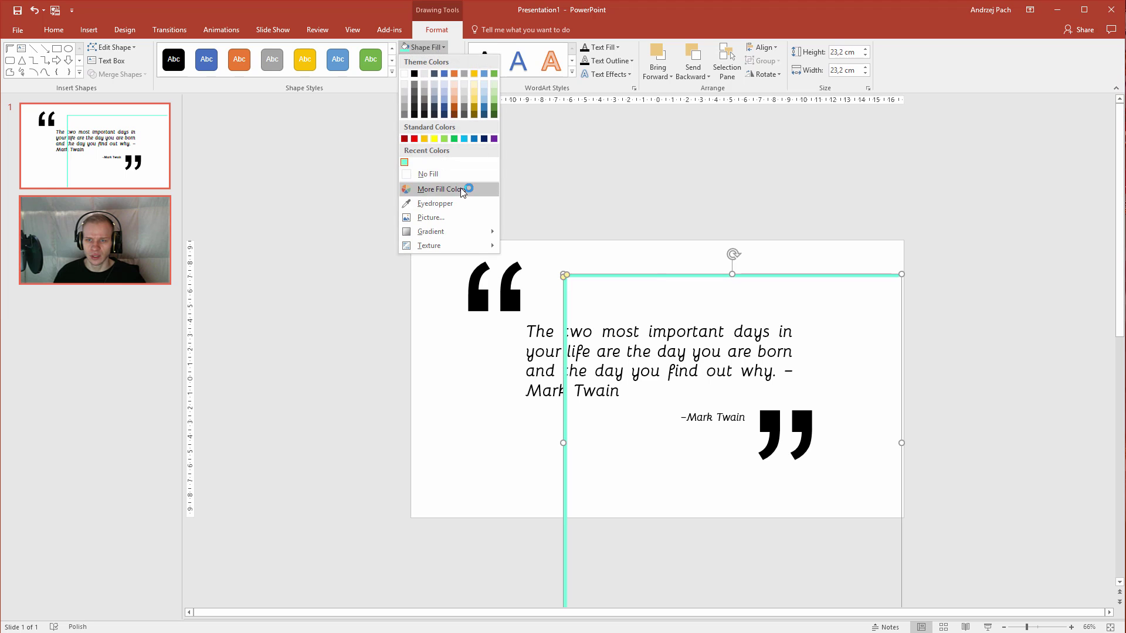
{"action": "left_click", "coordinate": [528, 266]}
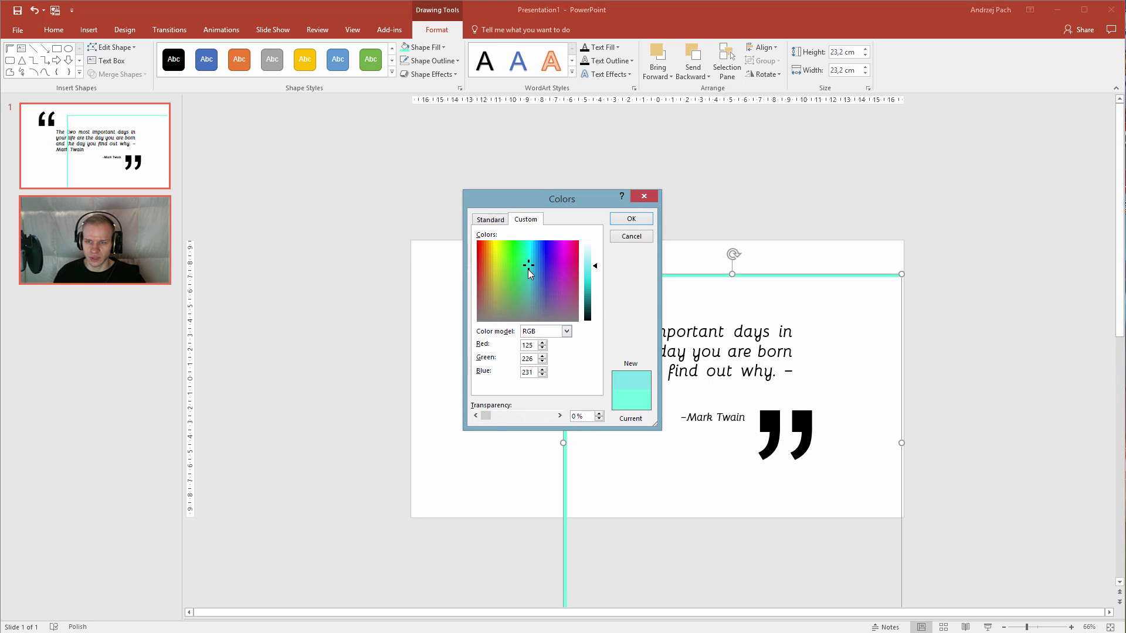
{"action": "left_click_drag", "start_coordinate": [524, 286], "coordinate": [526, 288]}
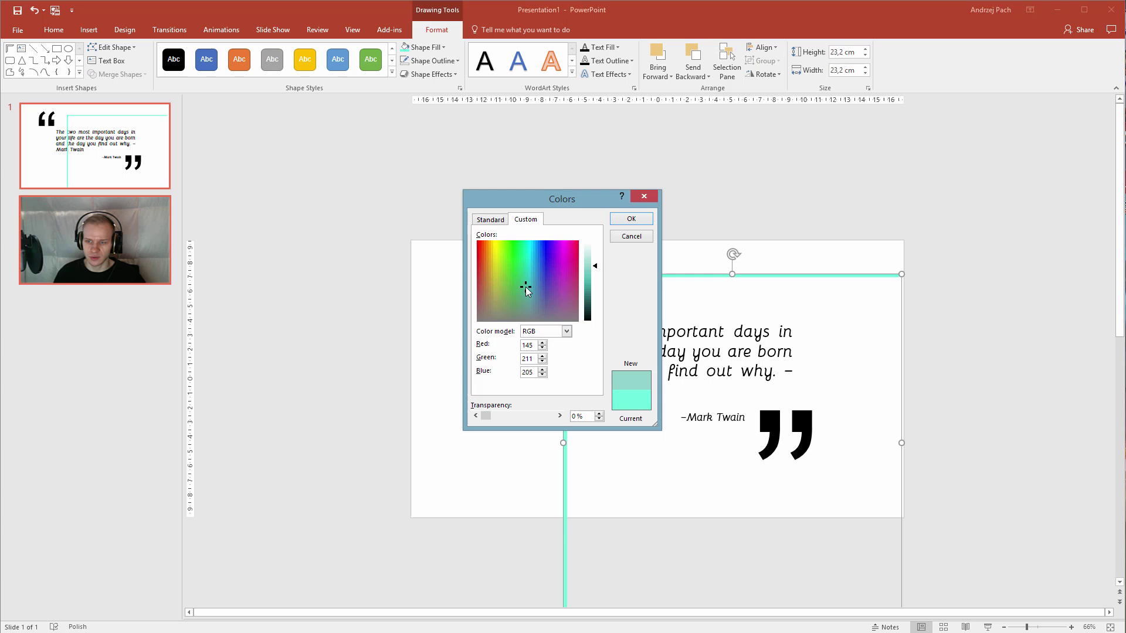
{"action": "left_click", "coordinate": [631, 219]}
Resize the frame to 17.08 × 8.86 cm, rotate it 90°, and fit it along the quote's left and bottom.
{"action": "scroll", "coordinate": [803, 428], "scroll_direction": "down", "scroll_amount": 3}
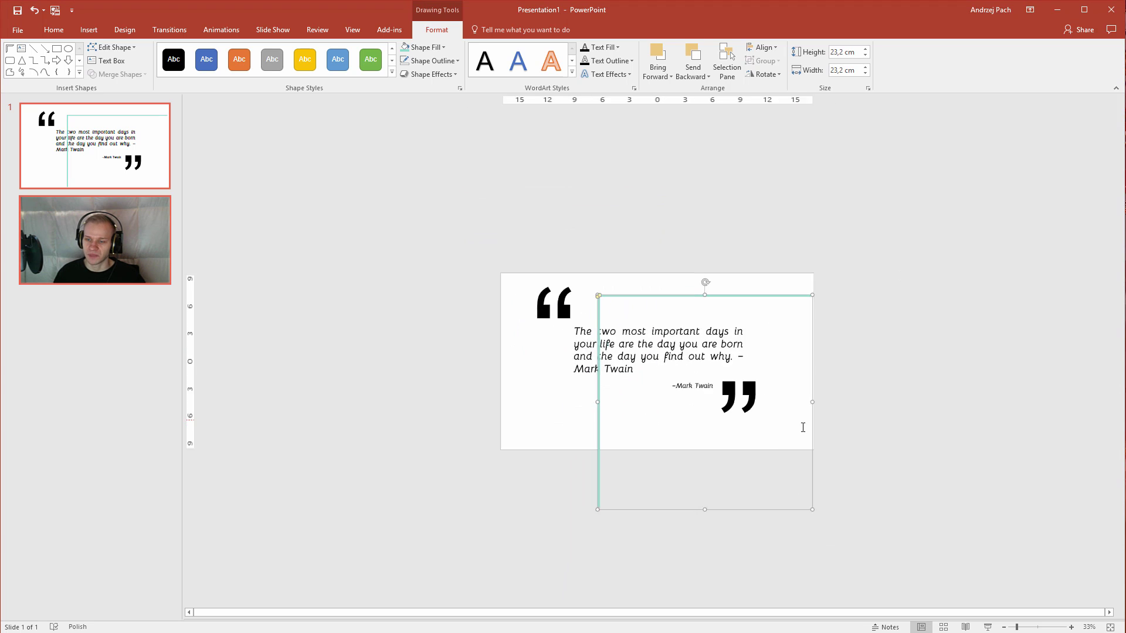
{"action": "left_click_drag", "start_coordinate": [776, 474], "coordinate": [710, 406]}
{"action": "left_click_drag", "start_coordinate": [658, 286], "coordinate": [590, 347]}
{"action": "left_click_drag", "start_coordinate": [612, 393], "coordinate": [616, 390]}
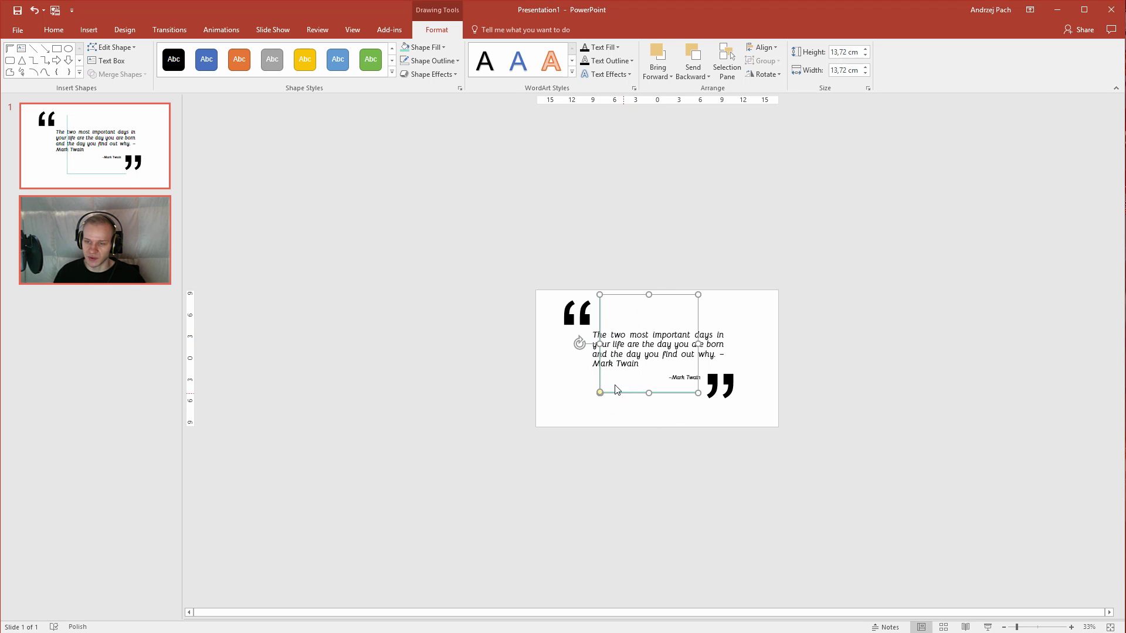
{"action": "left_click_drag", "start_coordinate": [600, 344], "coordinate": [631, 330]}
{"action": "left_click", "coordinate": [634, 305]}
{"action": "scroll", "coordinate": [631, 333], "scroll_direction": "up", "scroll_amount": 4, "text": "ctrl"}
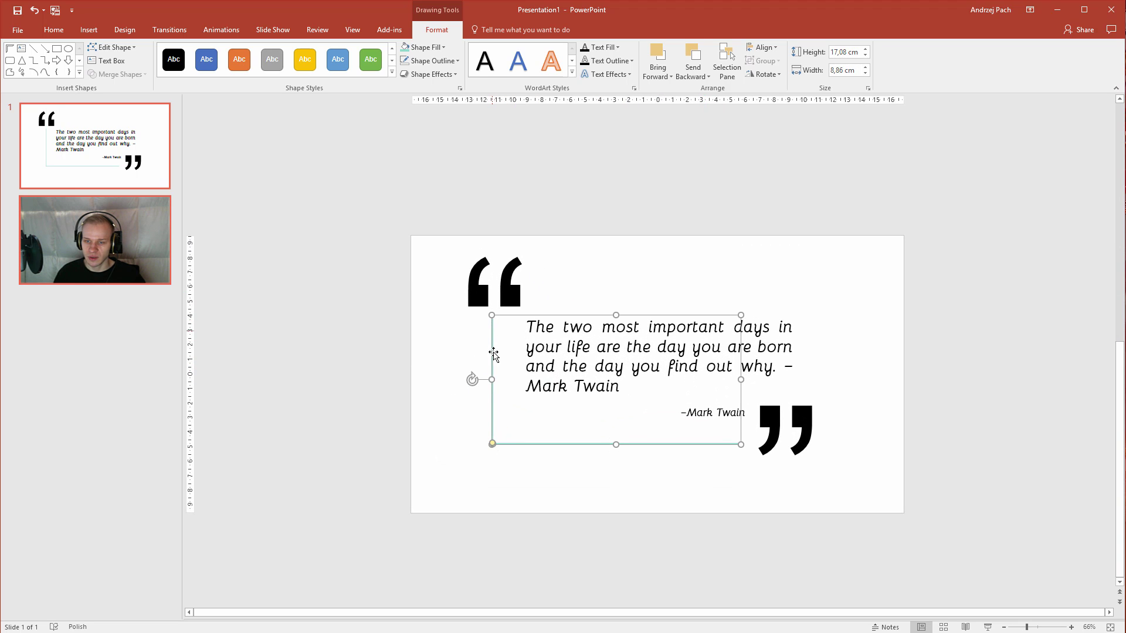
Nudge the closing quote mark down-right and the opening quote mark up slightly.
{"action": "left_click", "coordinate": [785, 431]}
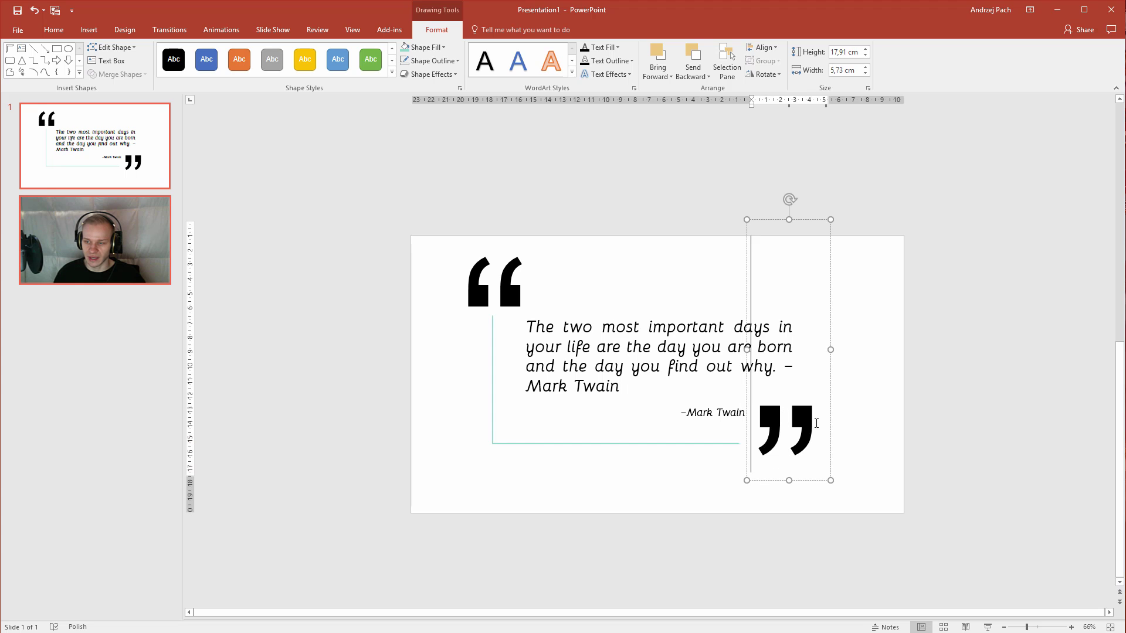
{"action": "left_click_drag", "start_coordinate": [827, 428], "coordinate": [832, 443]}
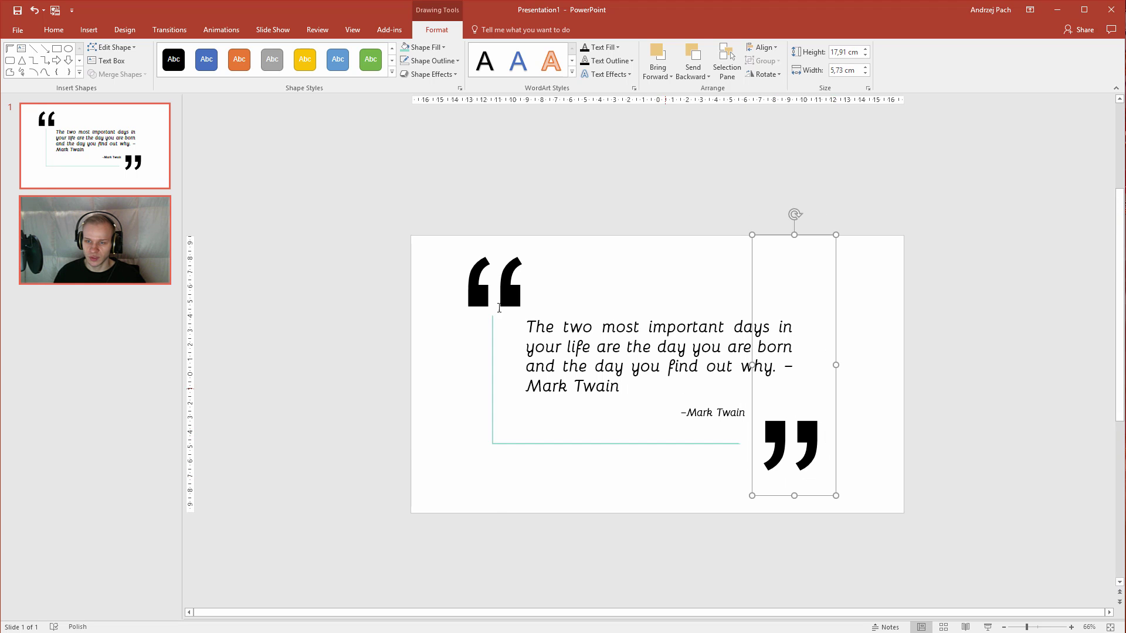
{"action": "left_click", "coordinate": [498, 253]}
{"action": "left_click_drag", "start_coordinate": [504, 236], "coordinate": [504, 232]}
Narrow the quote box, delete the trailing '–Mark Twain', and shift the box down-left.
{"action": "left_click", "coordinate": [637, 328]}
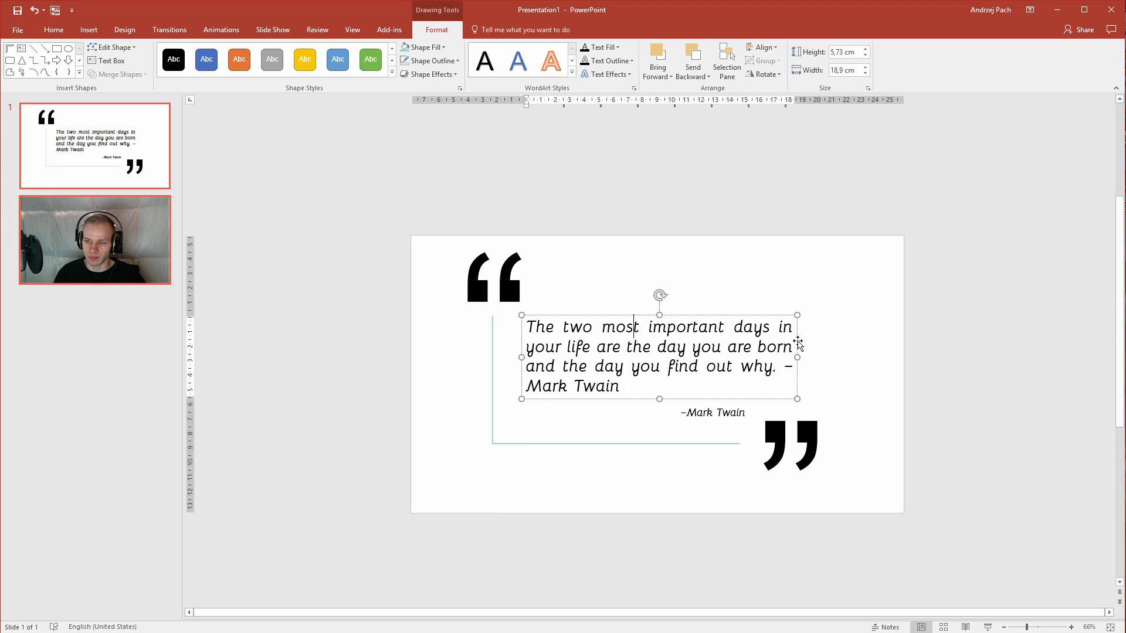
{"action": "left_click_drag", "start_coordinate": [797, 358], "coordinate": [751, 364]}
{"action": "left_click_drag", "start_coordinate": [751, 406], "coordinate": [702, 387]}
{"action": "key", "text": "Delete"}
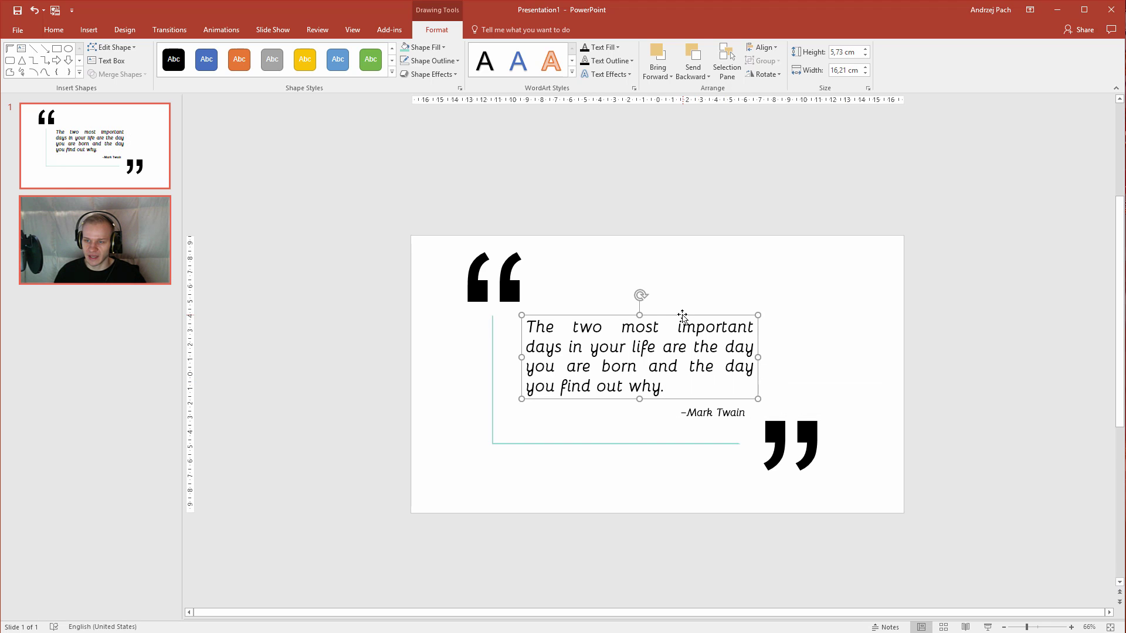
{"action": "left_click_drag", "start_coordinate": [681, 317], "coordinate": [680, 322]}
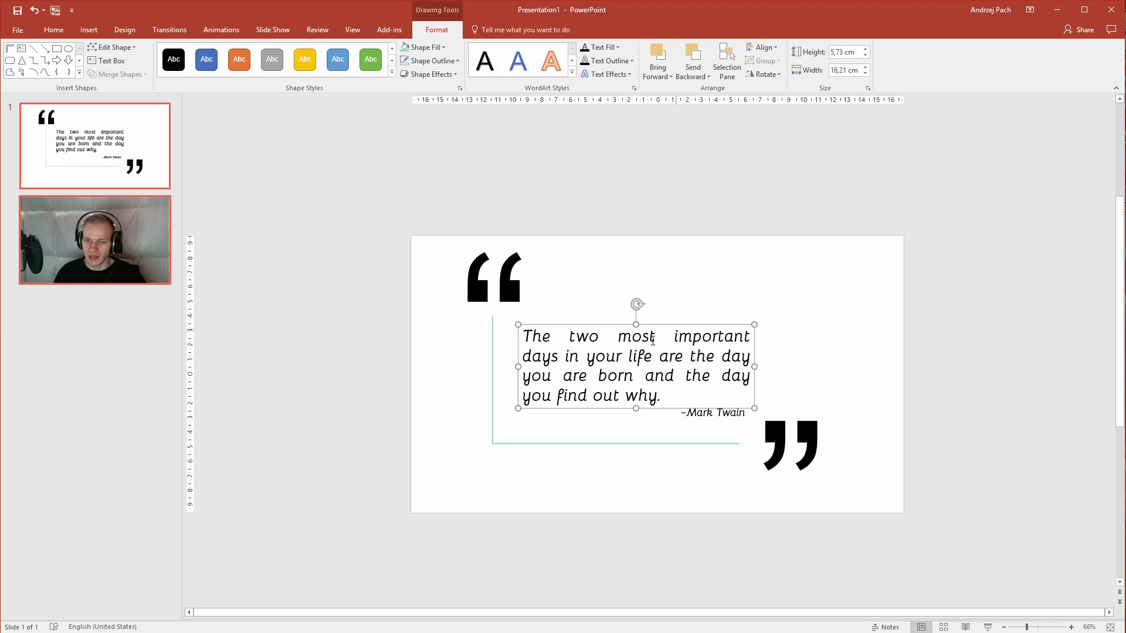
Color the quote text gray, enlarge it to 36 pt, and raise the box slightly.
{"action": "left_click", "coordinate": [600, 48]}
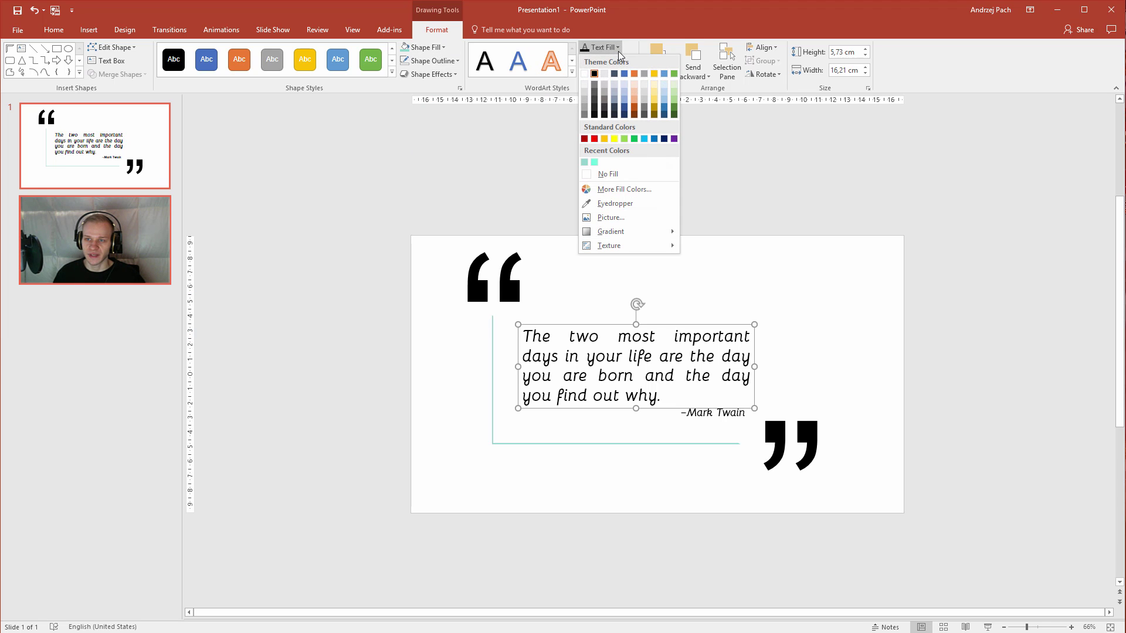
{"action": "left_click", "coordinate": [590, 109]}
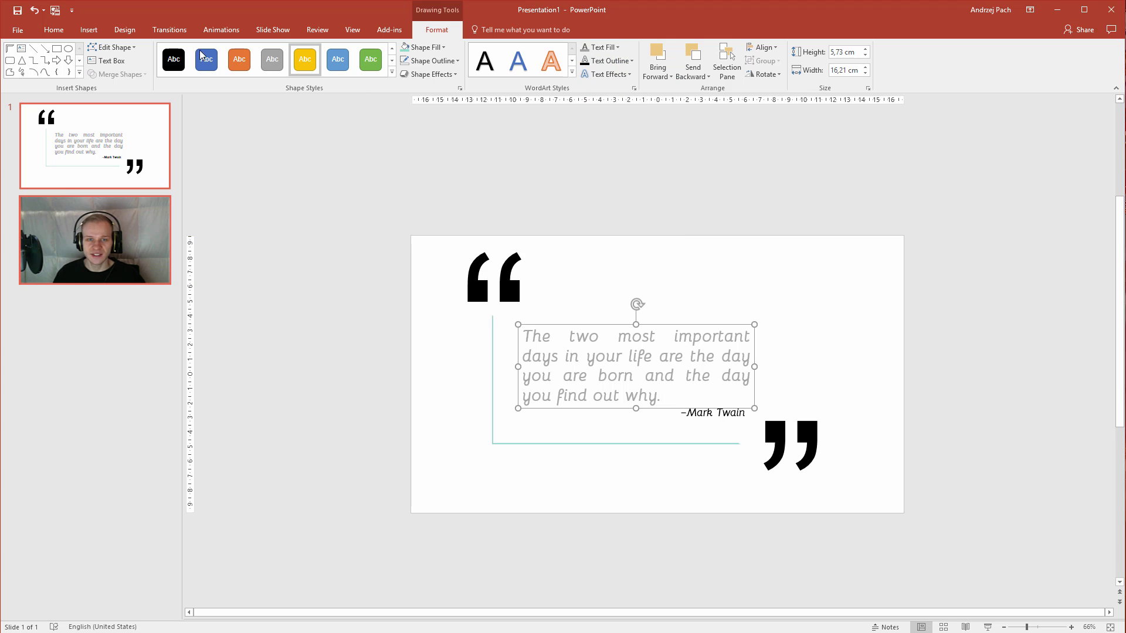
{"action": "left_click", "coordinate": [53, 31]}
{"action": "left_click", "coordinate": [282, 51]}
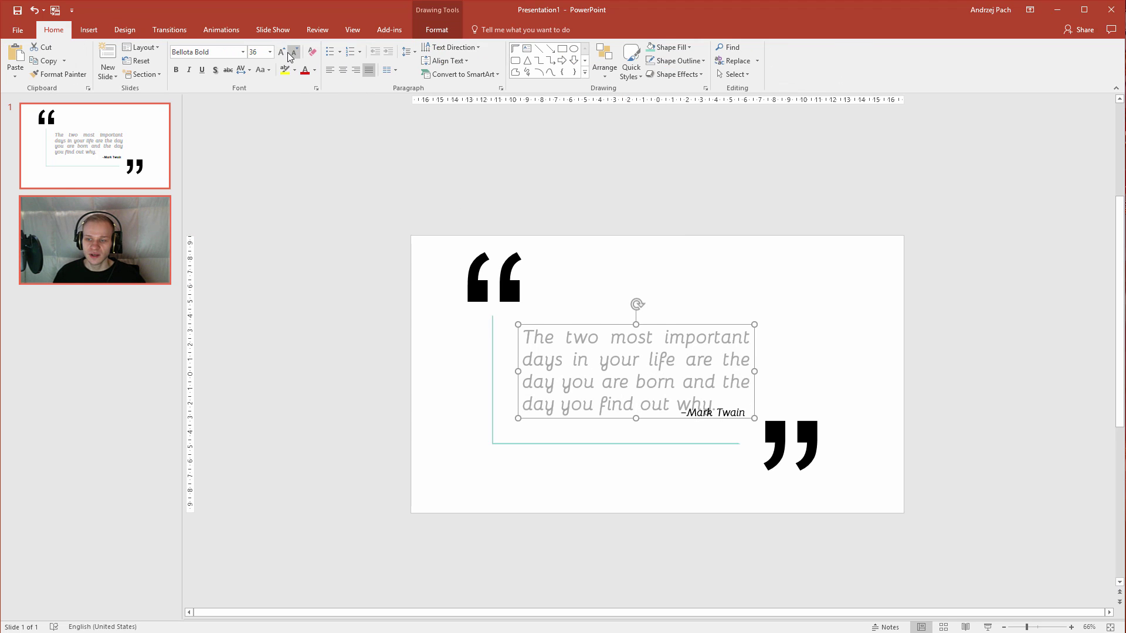
{"action": "left_click_drag", "start_coordinate": [664, 322], "coordinate": [658, 314]}
{"action": "left_click", "coordinate": [738, 419]}
Move '–Mark Twain' below the frame and add a 'Writer & satirist' line beneath it.
{"action": "left_click_drag", "start_coordinate": [745, 422], "coordinate": [756, 486]}
{"action": "key", "text": "Return"}
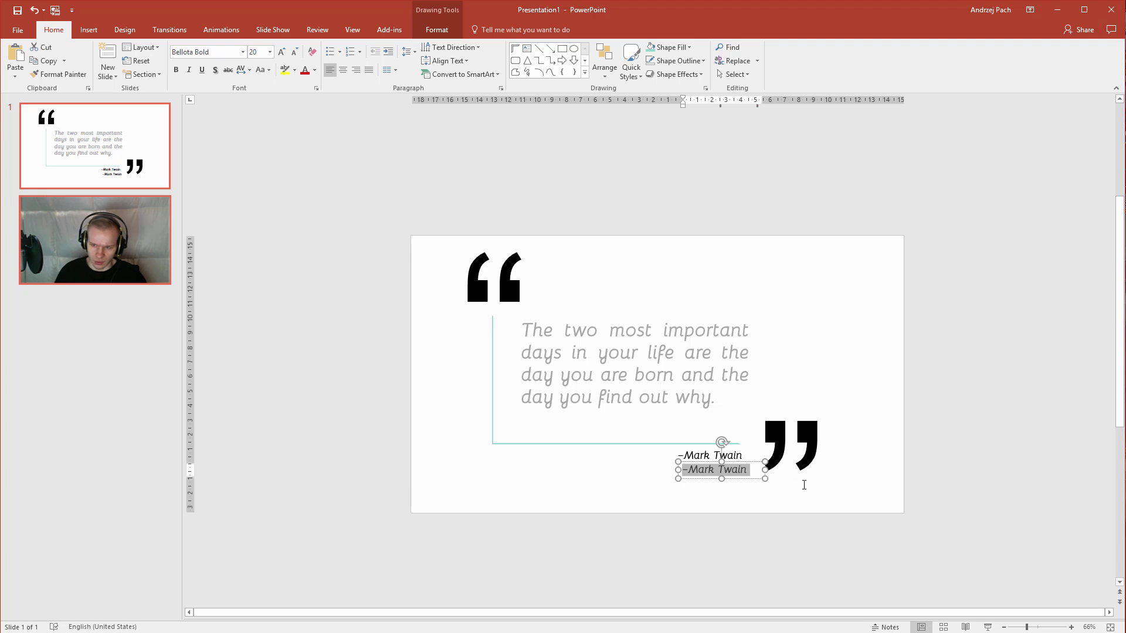
{"action": "type", "text": "wain Writer"}
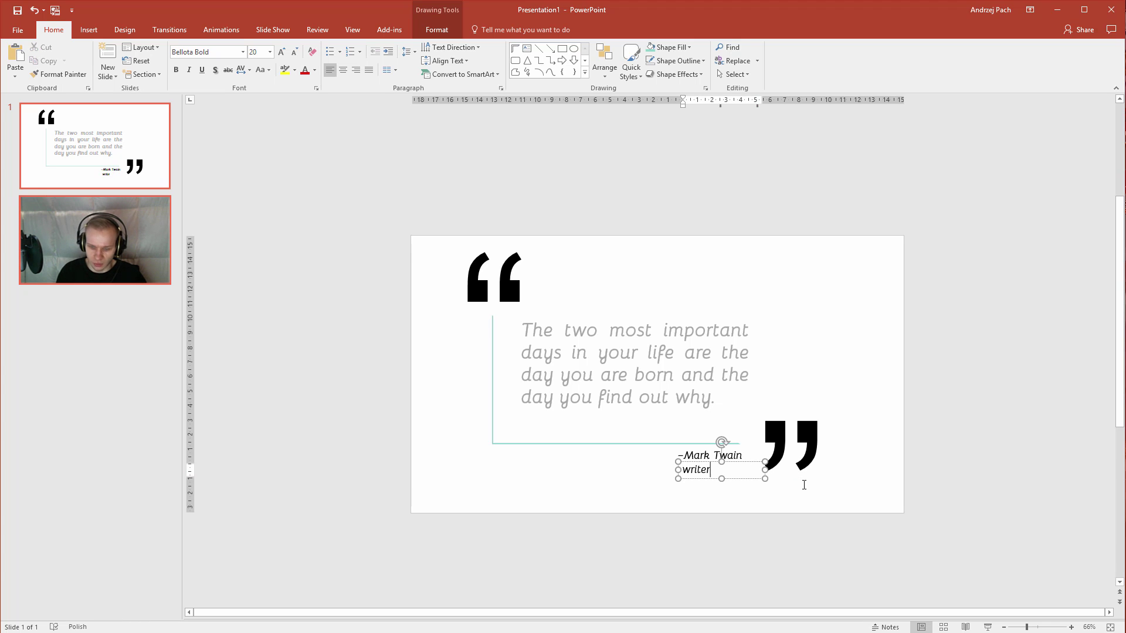
{"action": "type", "text": " & satirist"}
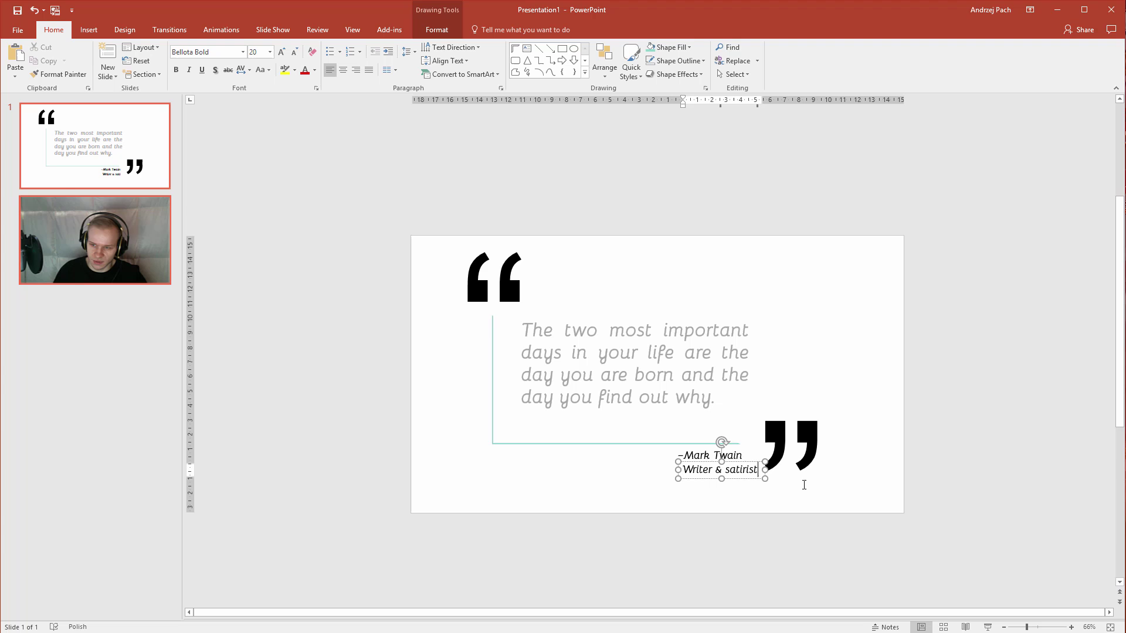
{"action": "left_click", "coordinate": [801, 478]}
{"action": "left_click", "coordinate": [738, 464]}
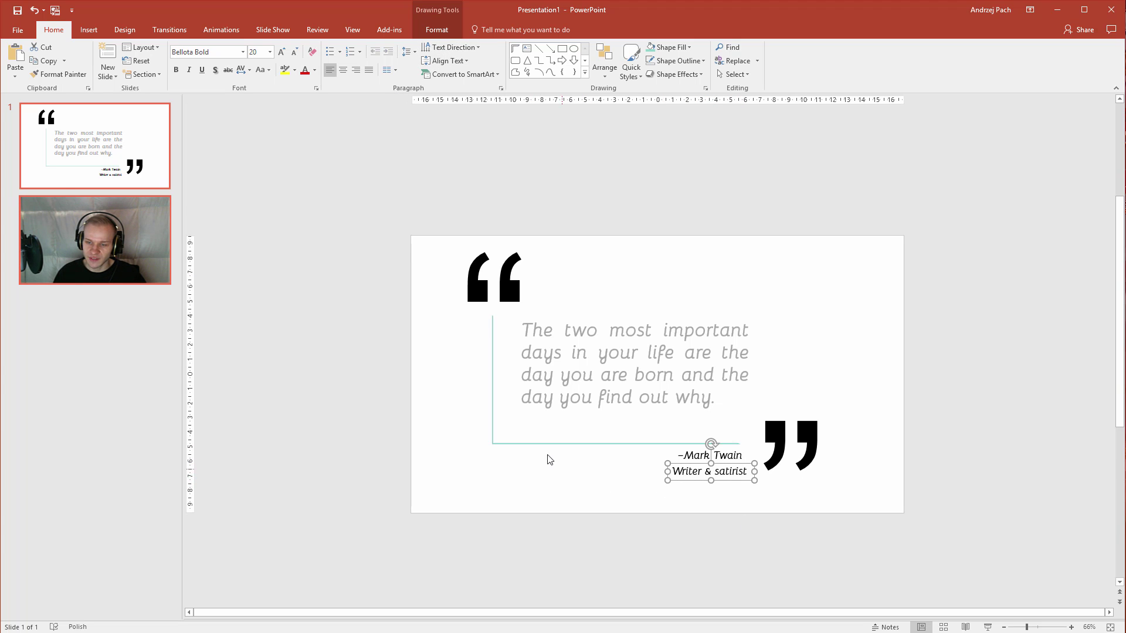
Make 'Writer & satirist' teal at 16 pt, aligned under the author name.
{"action": "scroll", "coordinate": [691, 454], "scroll_direction": "up", "scroll_amount": 6}
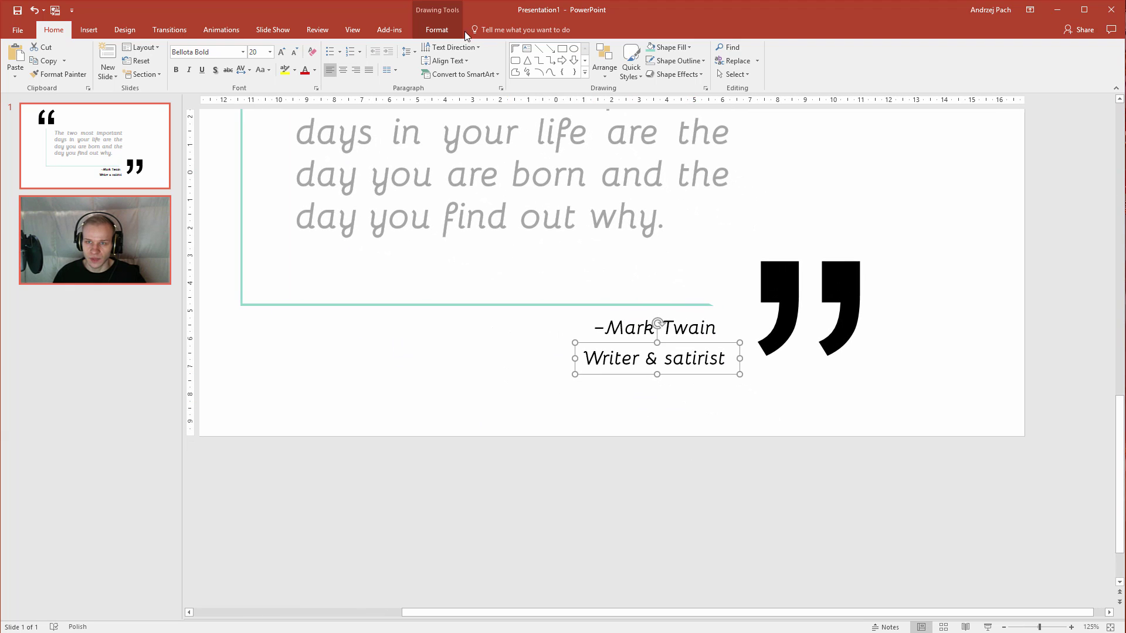
{"action": "left_click", "coordinate": [437, 29]}
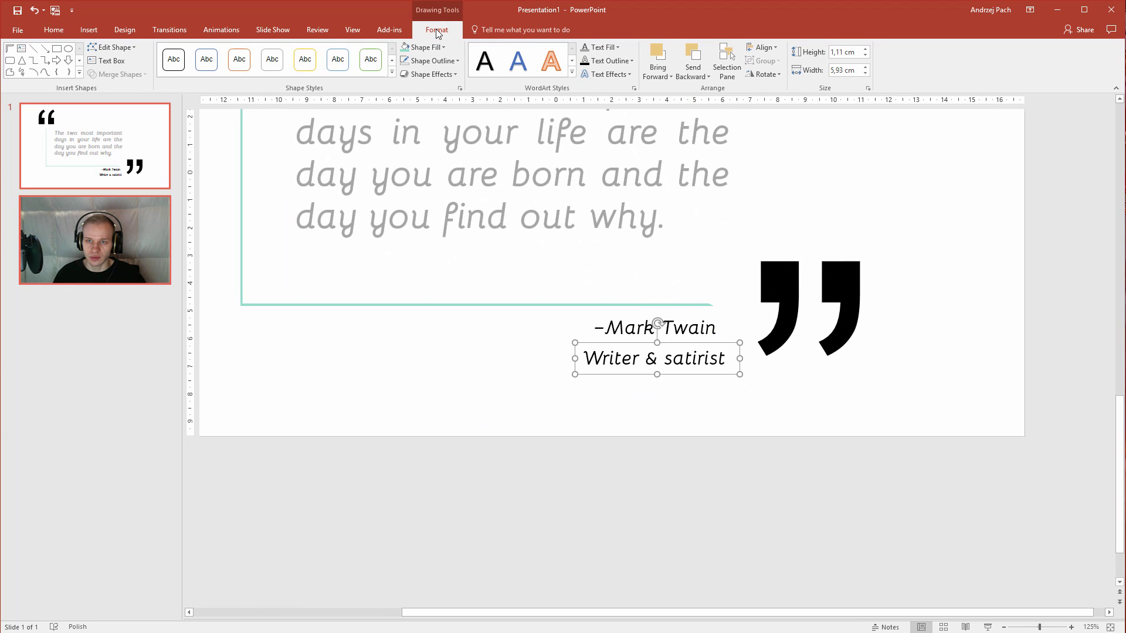
{"action": "left_click", "coordinate": [601, 48]}
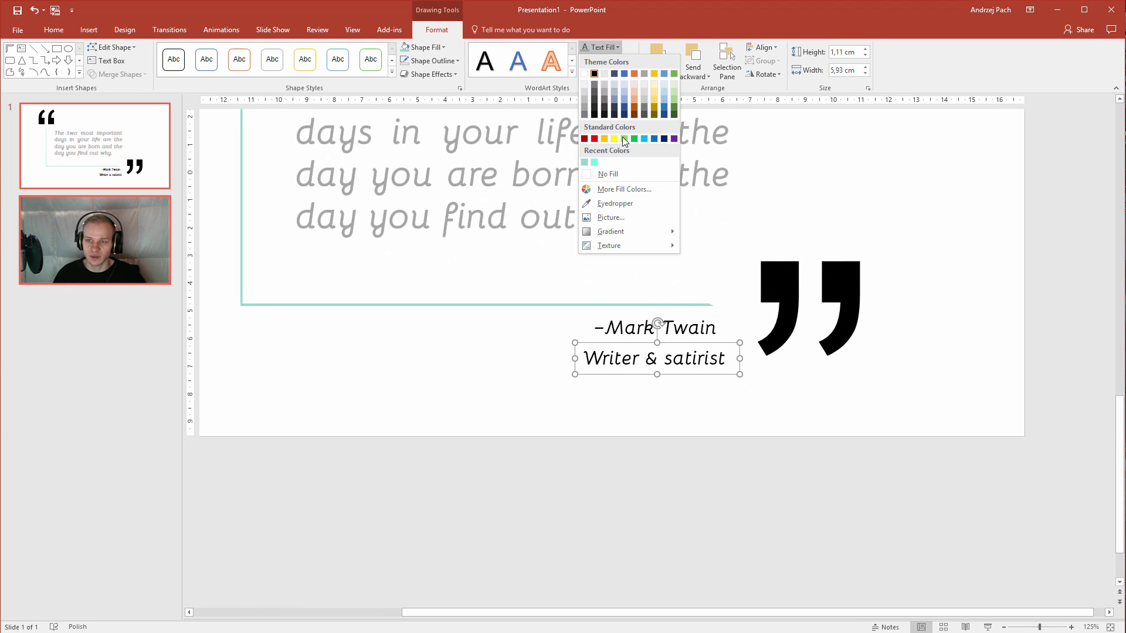
{"action": "left_click", "coordinate": [585, 163]}
{"action": "left_click", "coordinate": [50, 32]}
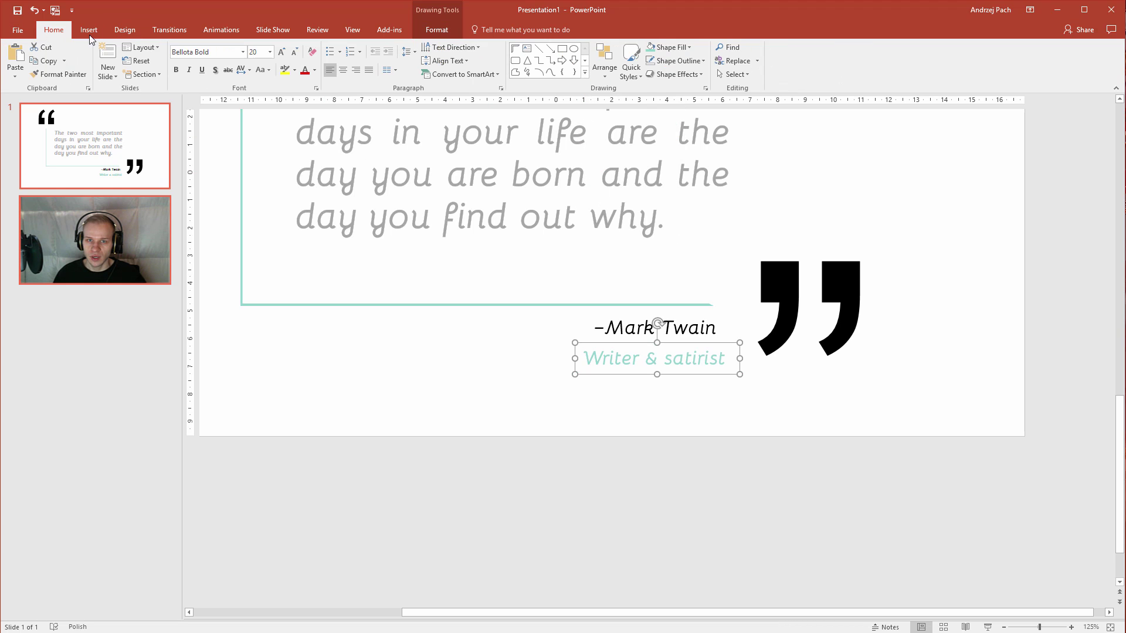
{"action": "left_click", "coordinate": [295, 52]}
{"action": "left_click", "coordinate": [294, 52]}
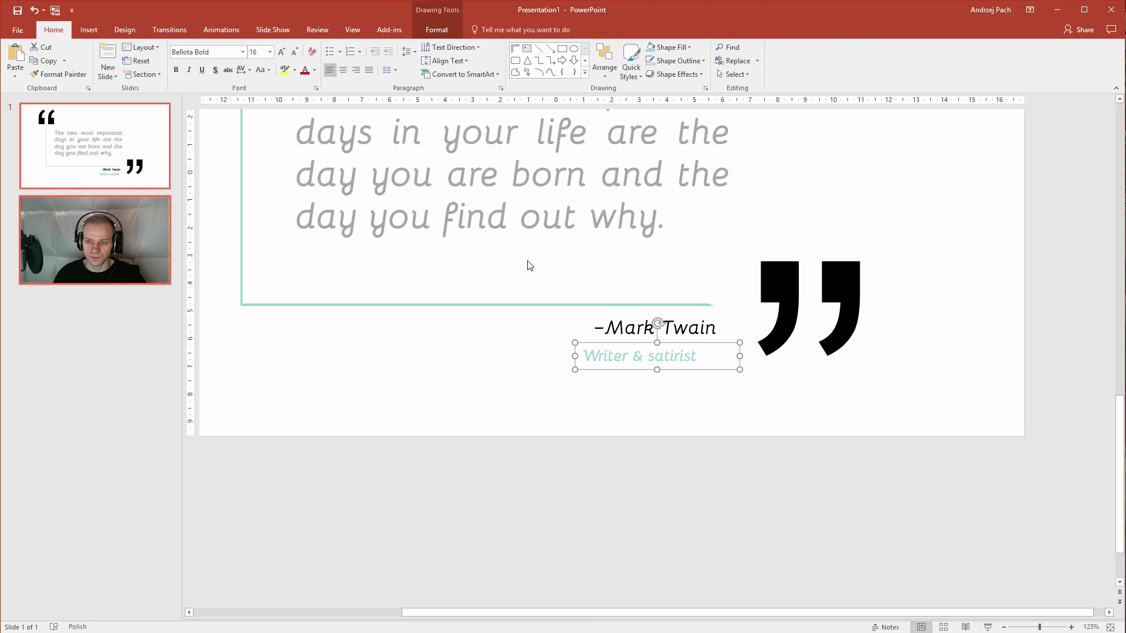
{"action": "left_click_drag", "start_coordinate": [634, 341], "coordinate": [652, 340]}
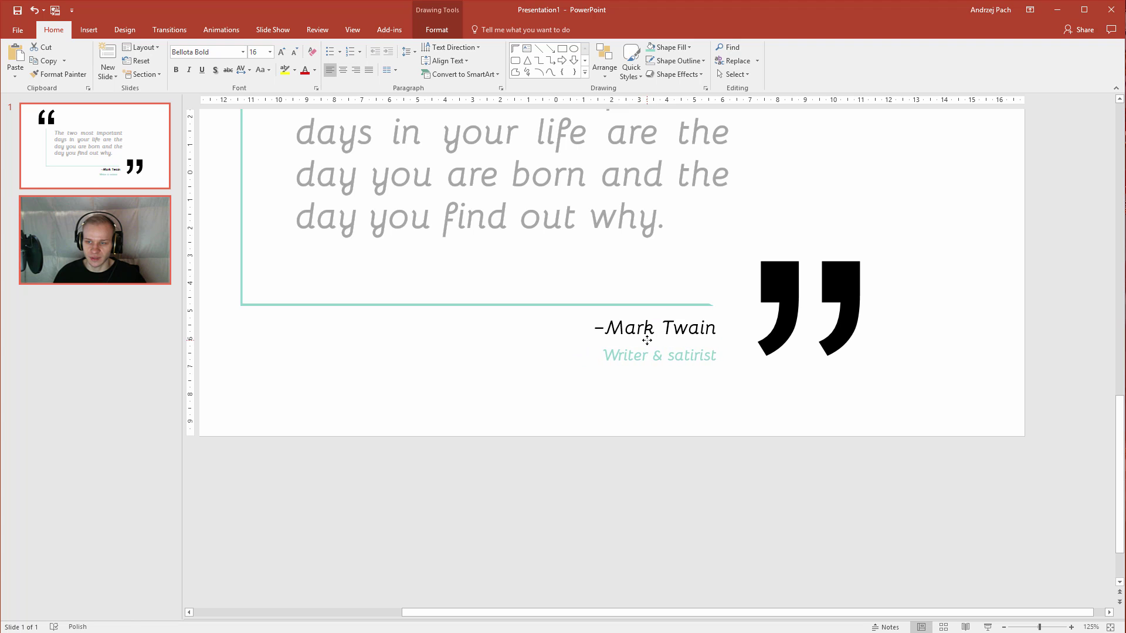
Enlarge '–Mark Twain' to 28 pt and widen its box to fit one line.
{"action": "left_click", "coordinate": [650, 330]}
{"action": "left_click", "coordinate": [282, 51]}
{"action": "left_click", "coordinate": [282, 51]}
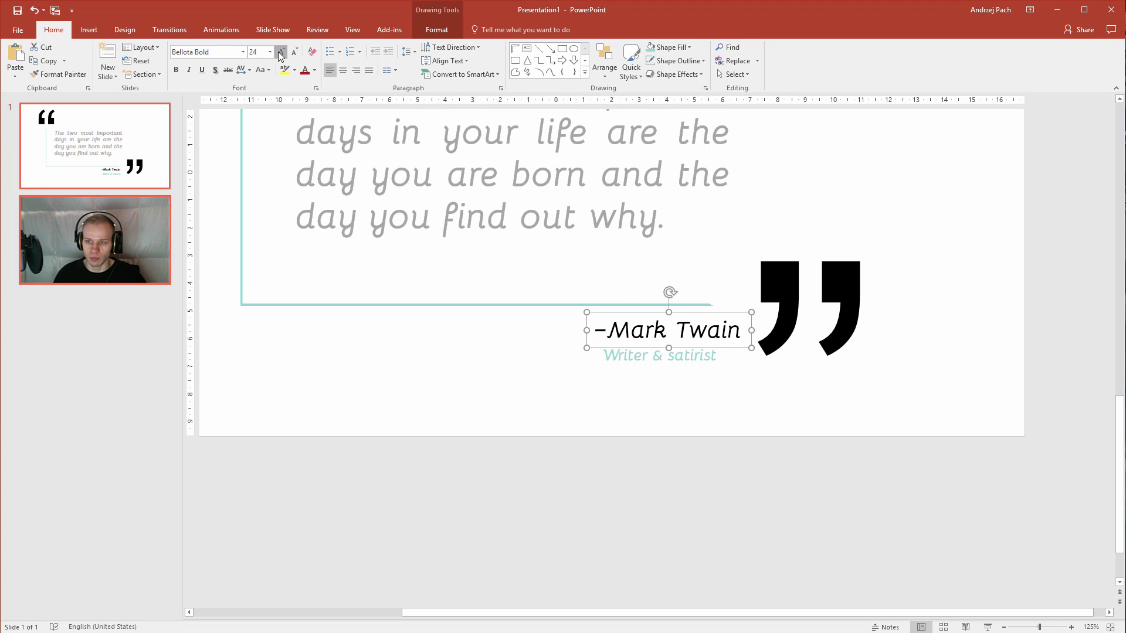
{"action": "left_click_drag", "start_coordinate": [587, 349], "coordinate": [562, 349]}
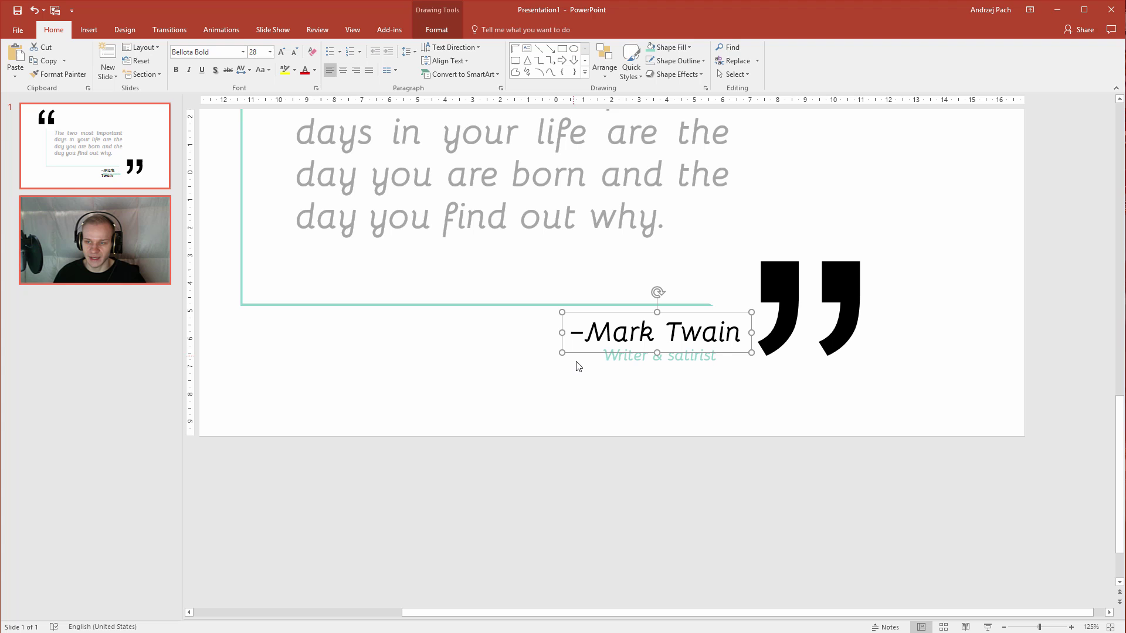
{"action": "left_click", "coordinate": [599, 309]}
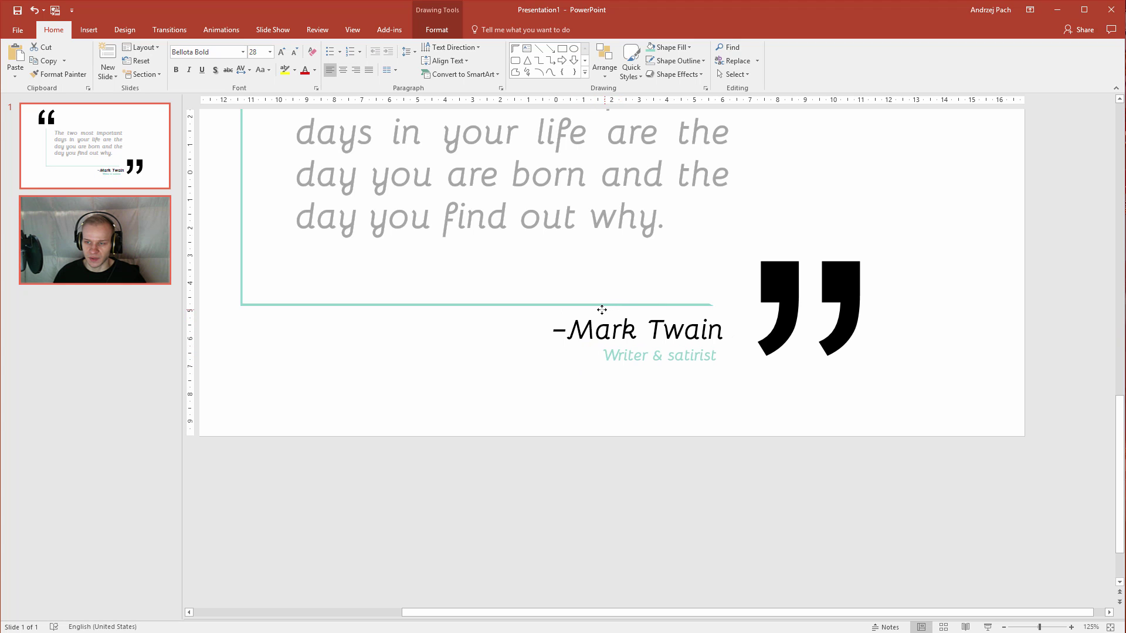
{"action": "scroll", "coordinate": [599, 309], "scroll_direction": "down", "scroll_amount": 5}
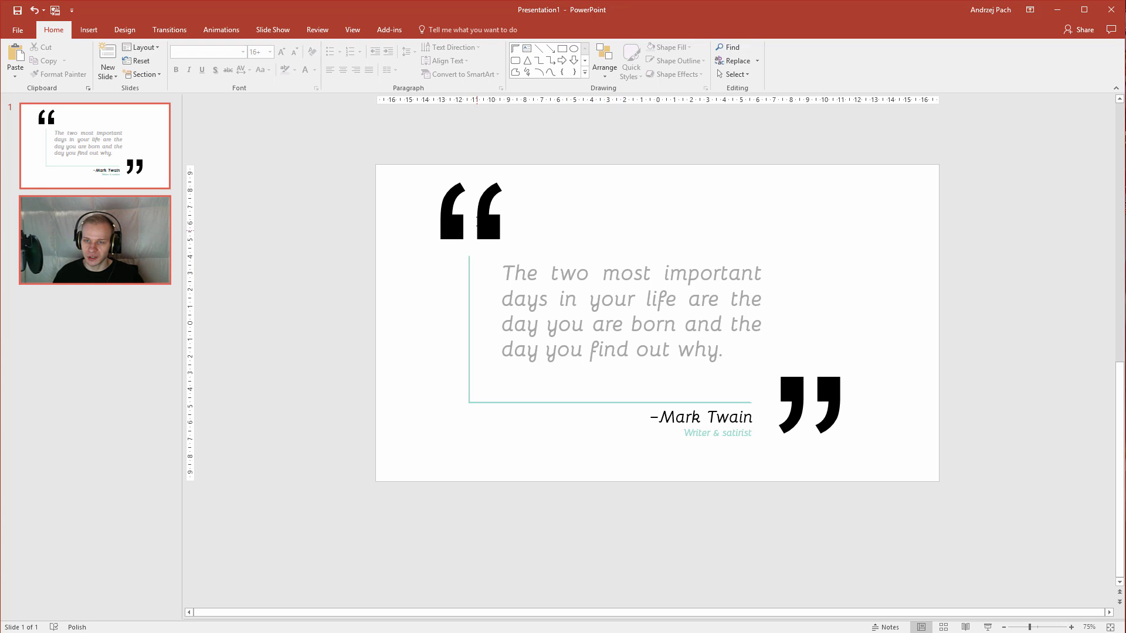
Reduce both big quote marks from 413 to 344 pt.
{"action": "left_click", "coordinate": [476, 223]}
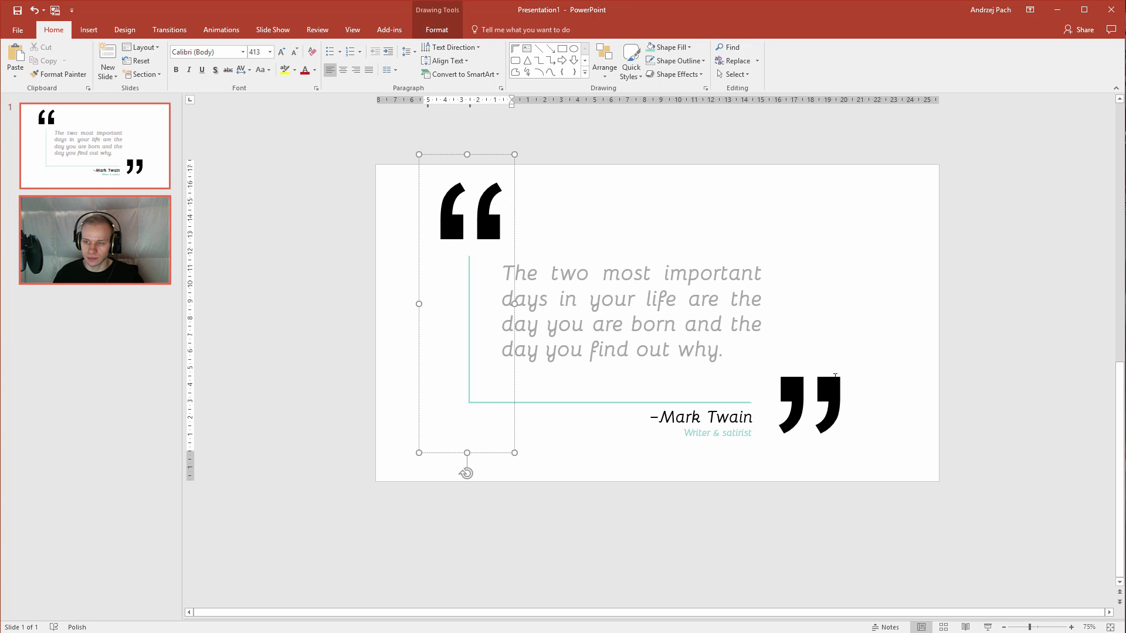
{"action": "left_click", "coordinate": [863, 401], "text": "shift"}
{"action": "left_click", "coordinate": [294, 51]}
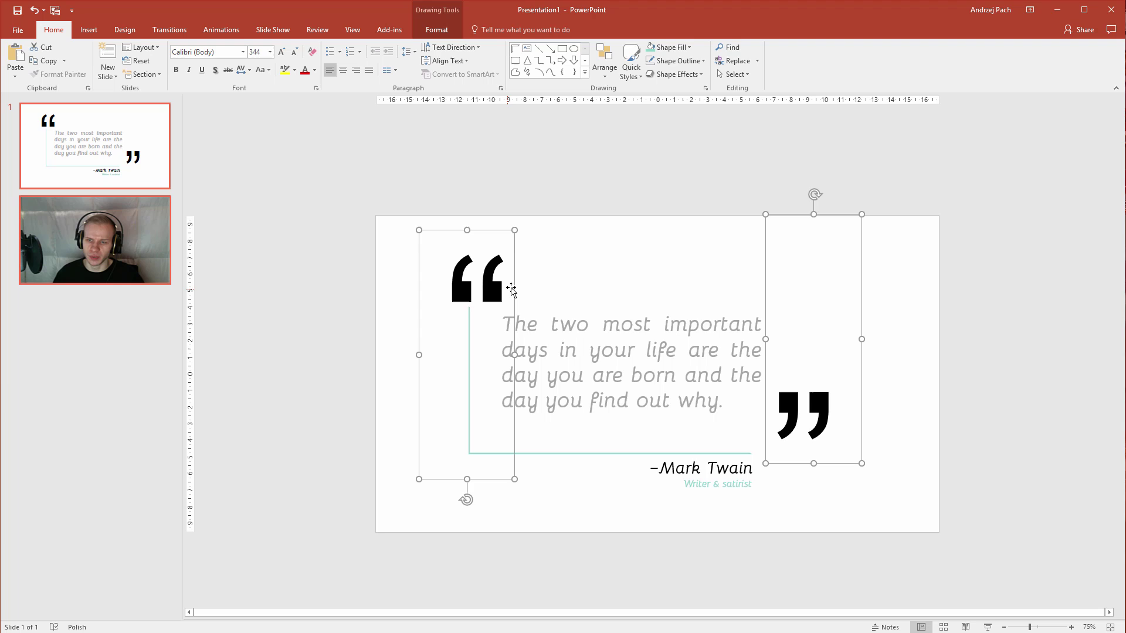